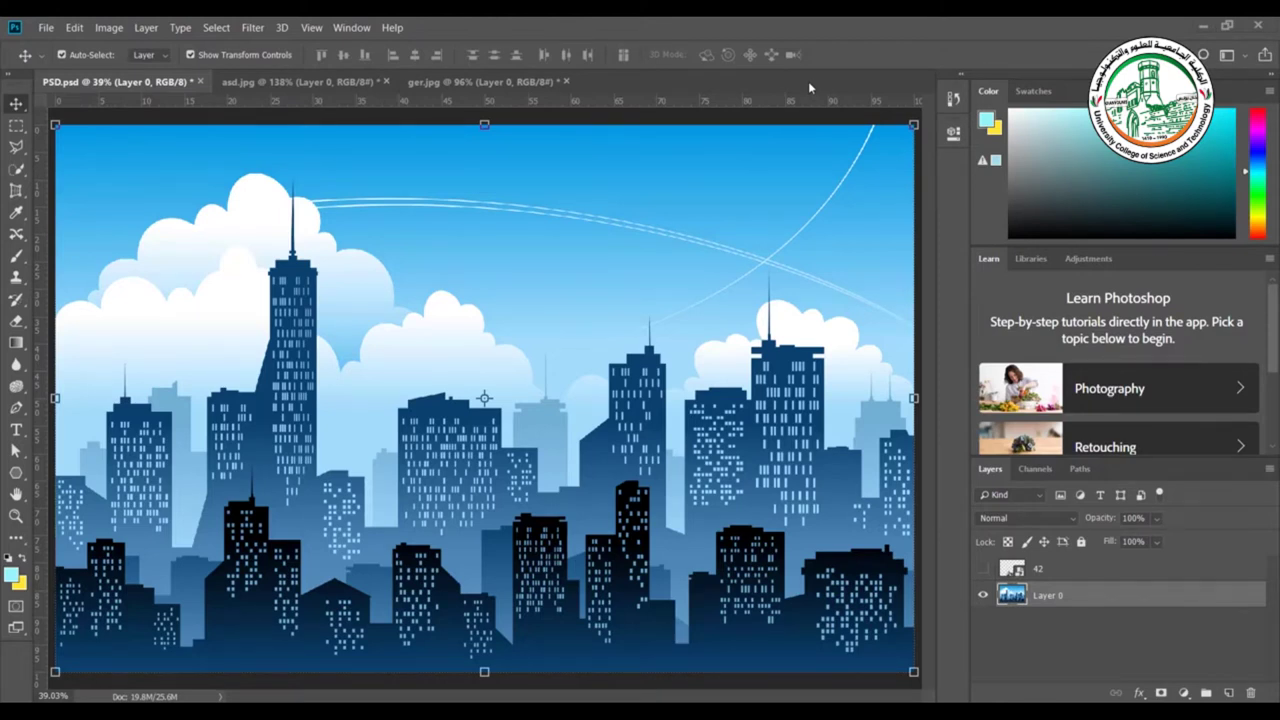
Activate the Blur tool and review its brush size, hardness and blend mode options
left_click(16, 364)
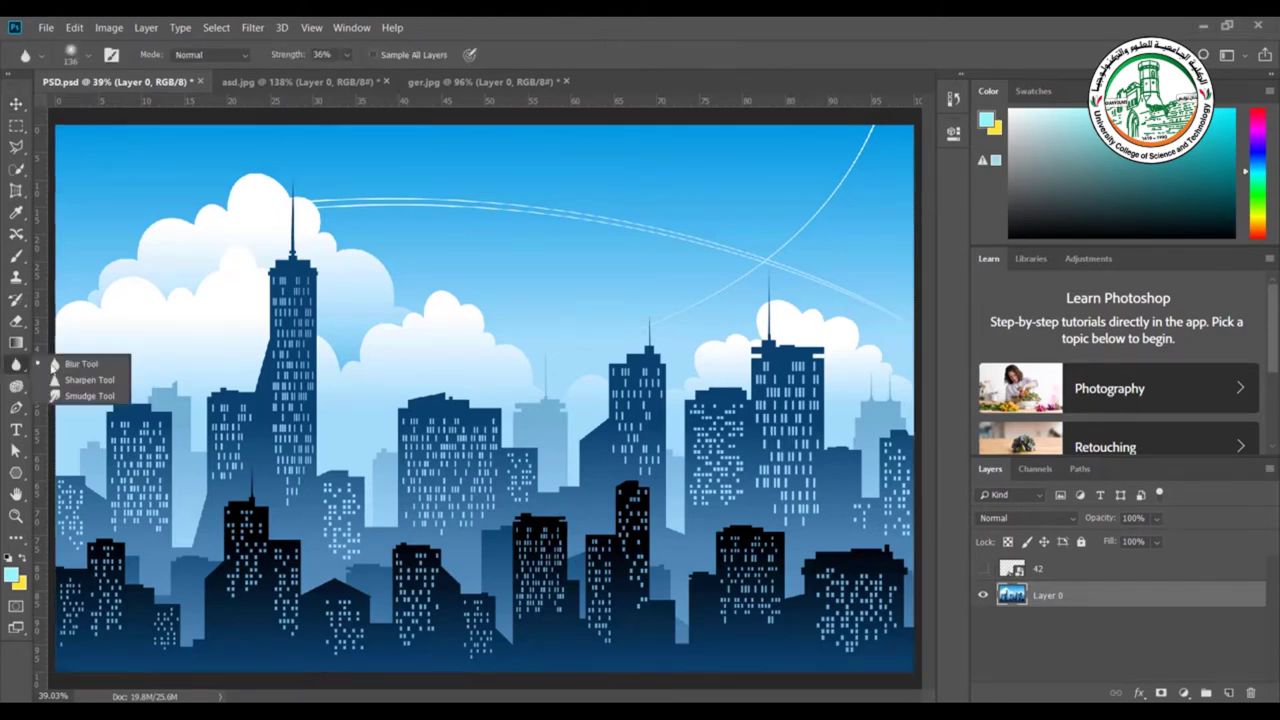
left_click(113, 365)
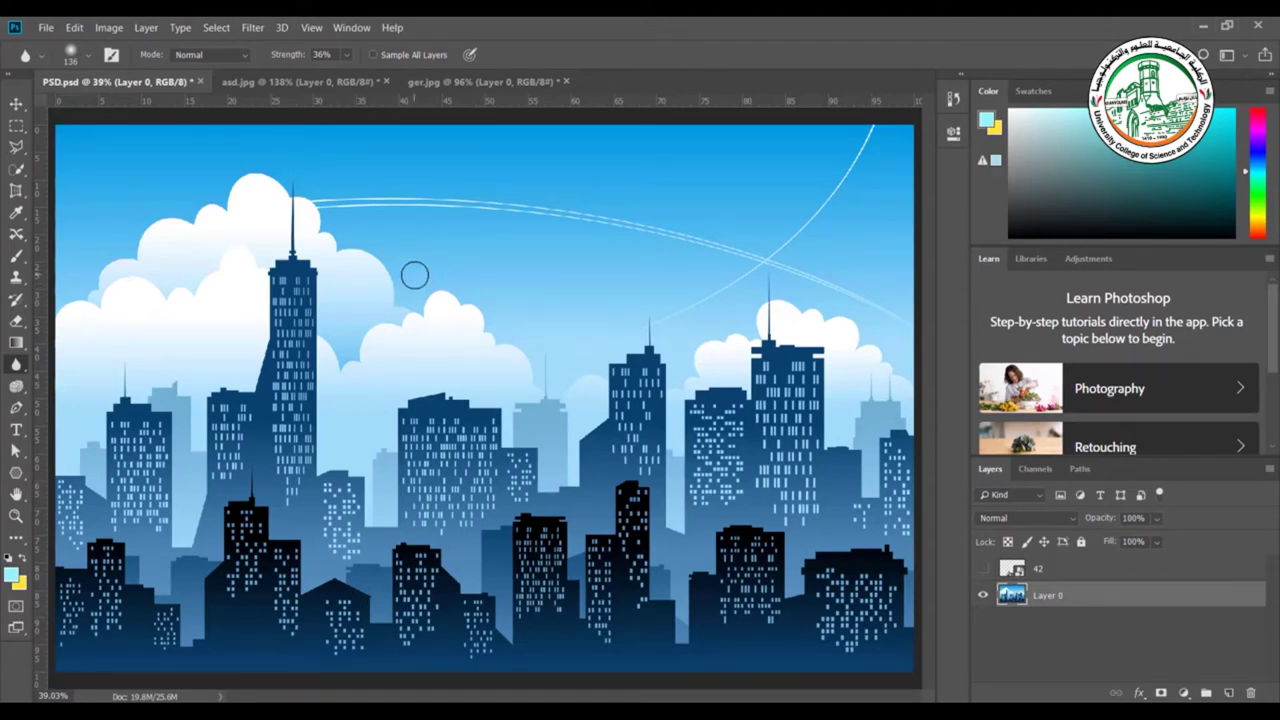
left_click(89, 60)
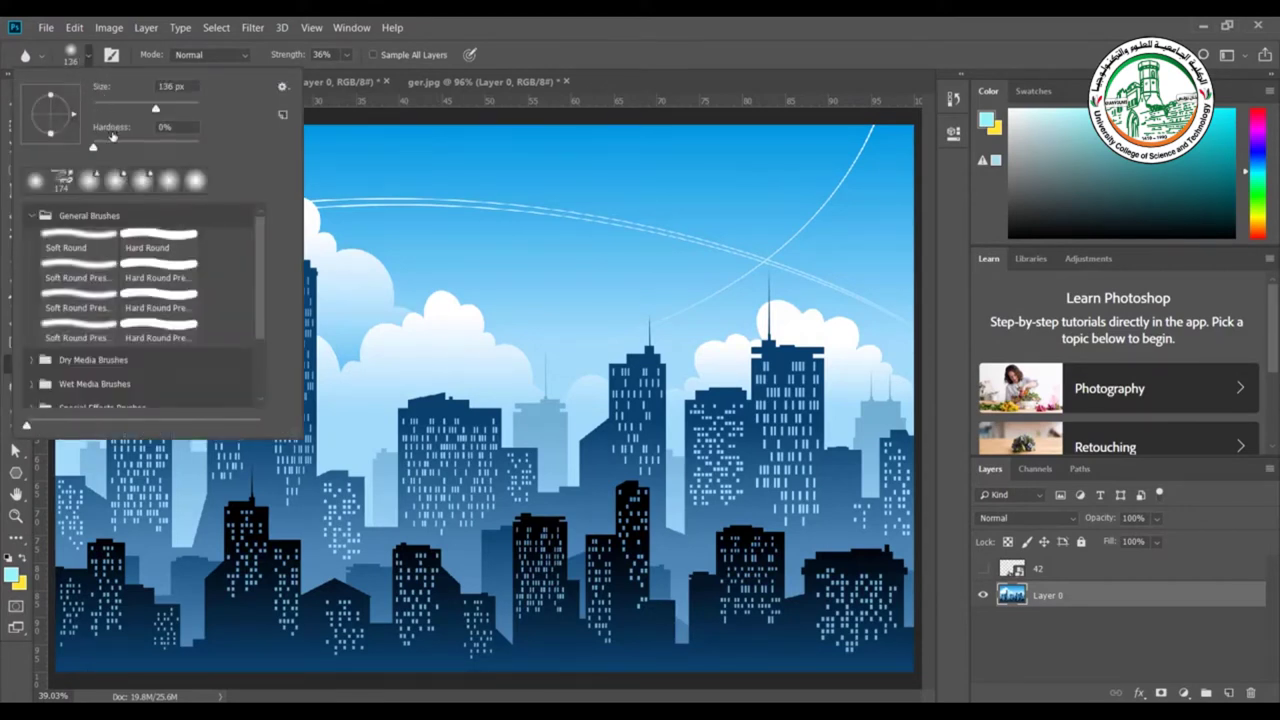
left_click(566, 51)
left_click(244, 57)
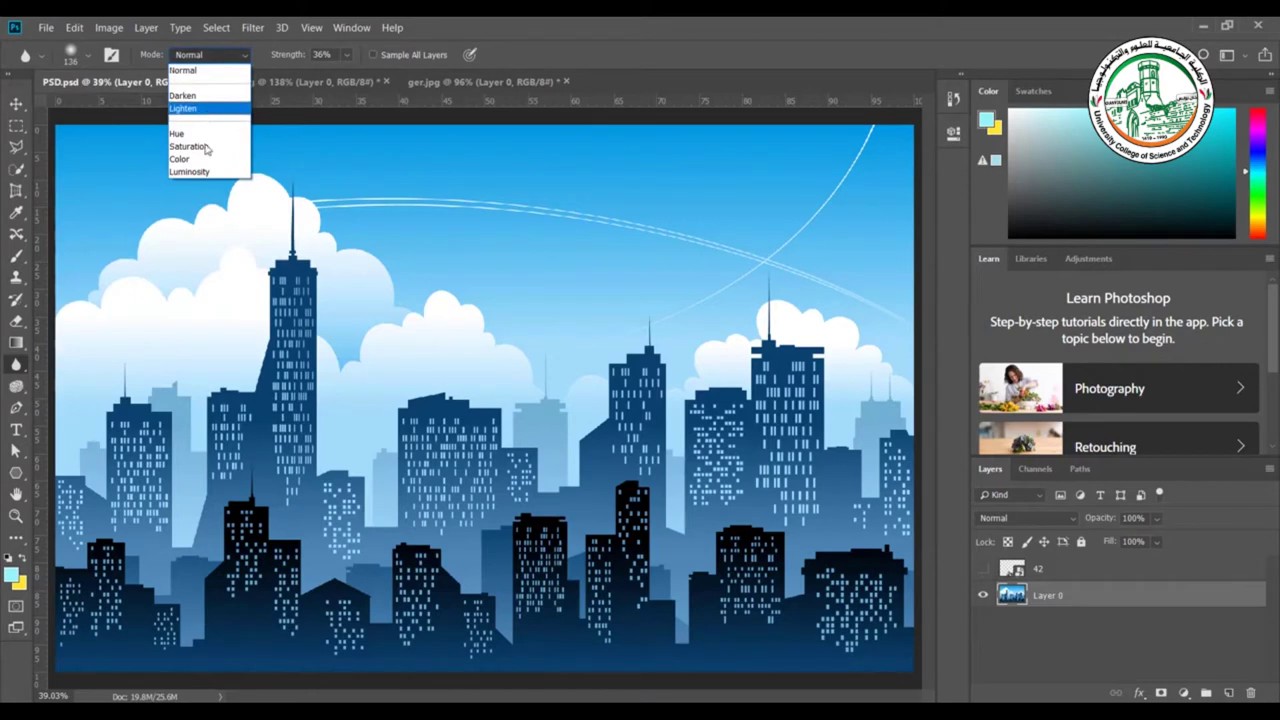
left_click(283, 63)
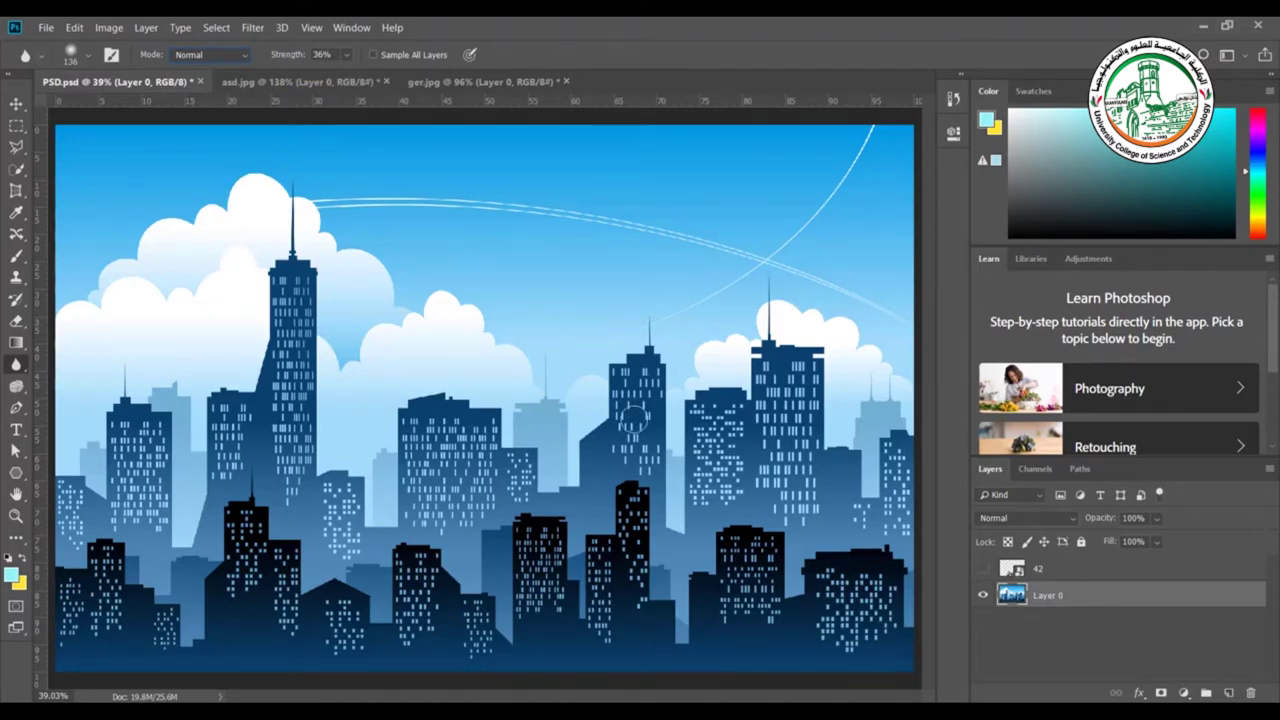
Blur the windows of the two neighbouring towers right of the image centre in Darken mode, raising the strength to 87% for the second tower
scroll(632, 420, "up", 3)
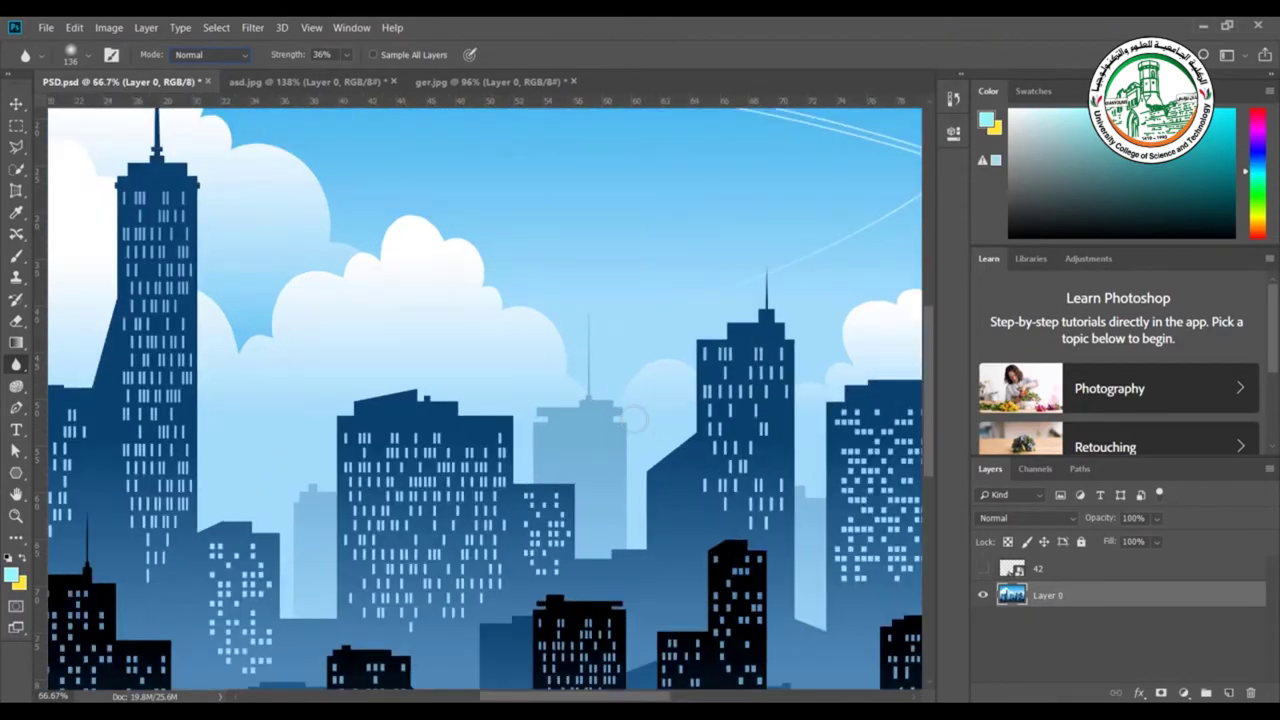
scroll(632, 420, "up", 1)
mouse_move(726, 428)
left_mouse_down()
mouse_move(143, 346)
mouse_move(355, 366)
left_mouse_up()
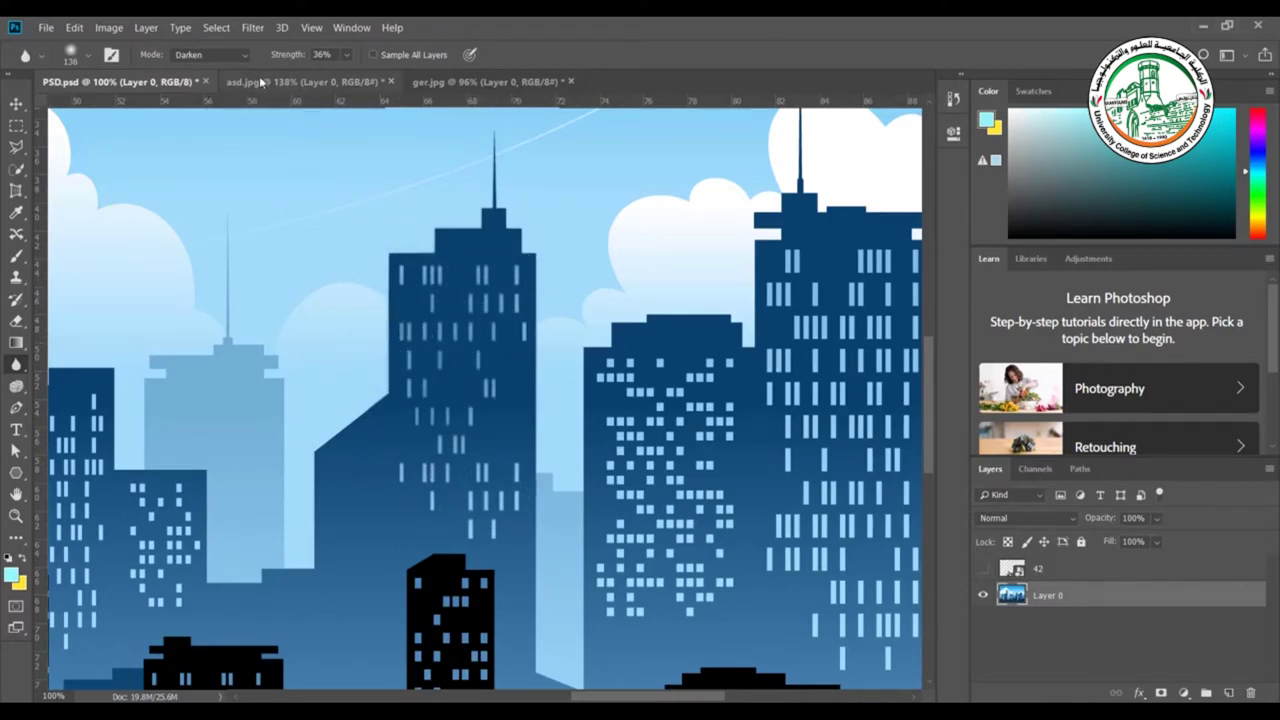
left_click_drag(276, 58, 290, 57)
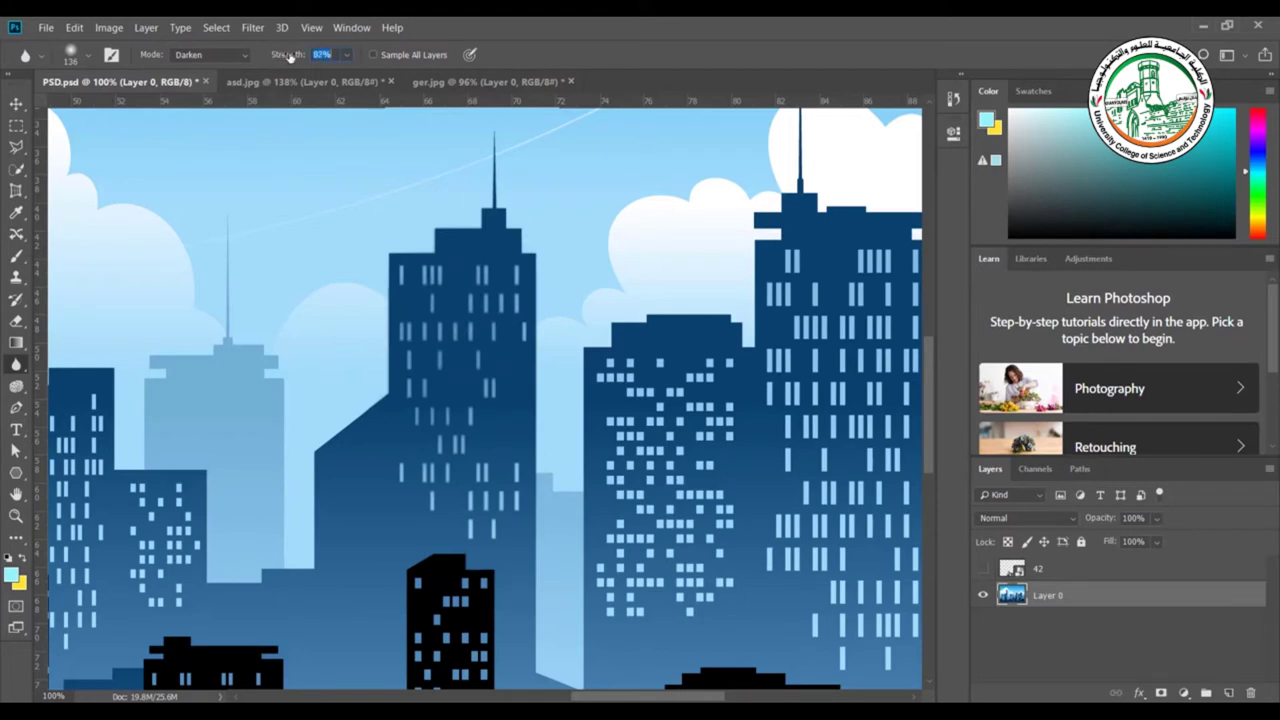
mouse_move(695, 408)
left_mouse_down()
mouse_move(669, 483)
mouse_move(665, 435)
mouse_move(670, 447)
mouse_move(695, 428)
left_mouse_up()
mouse_move(685, 557)
left_mouse_down()
mouse_move(702, 457)
mouse_move(654, 431)
mouse_move(632, 381)
mouse_move(634, 414)
mouse_move(644, 383)
mouse_move(629, 362)
mouse_move(616, 364)
mouse_move(609, 655)
mouse_move(631, 600)
mouse_move(628, 383)
mouse_move(519, 514)
left_mouse_up()
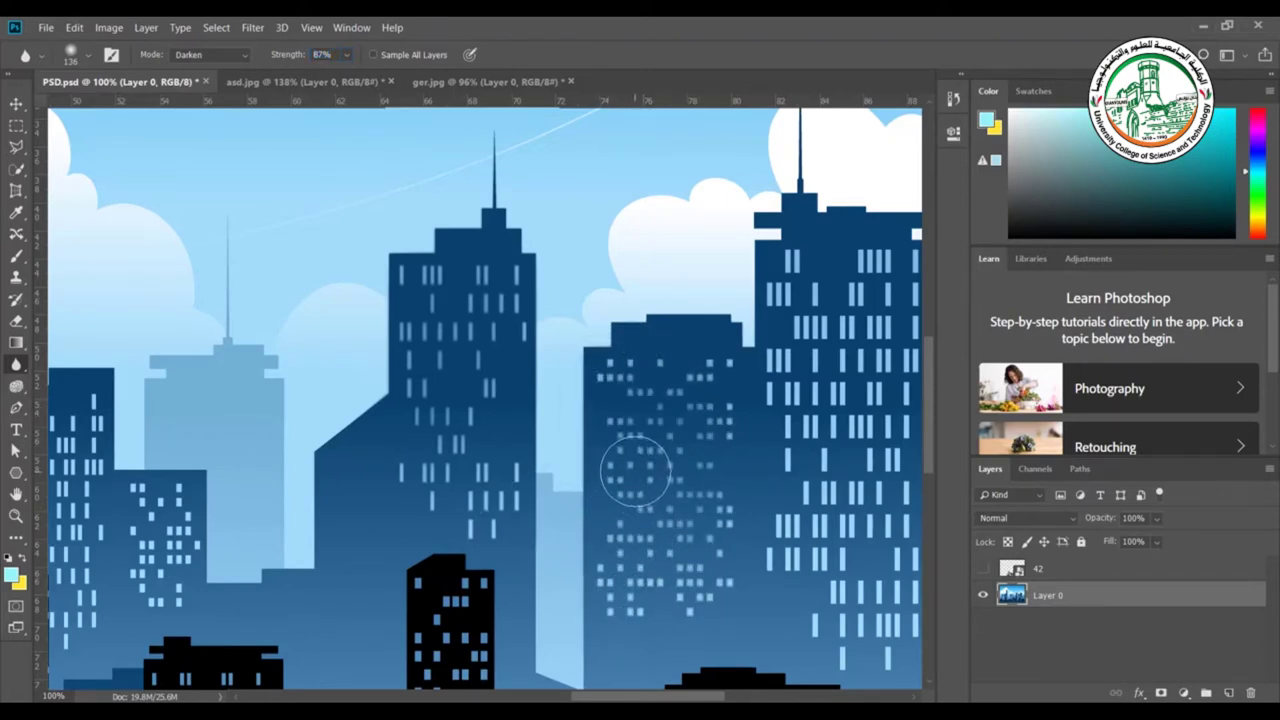
Compare the skyline before and after blurring by switching the history to Make Layer and back to the latest Blur Tool state
left_click(954, 99)
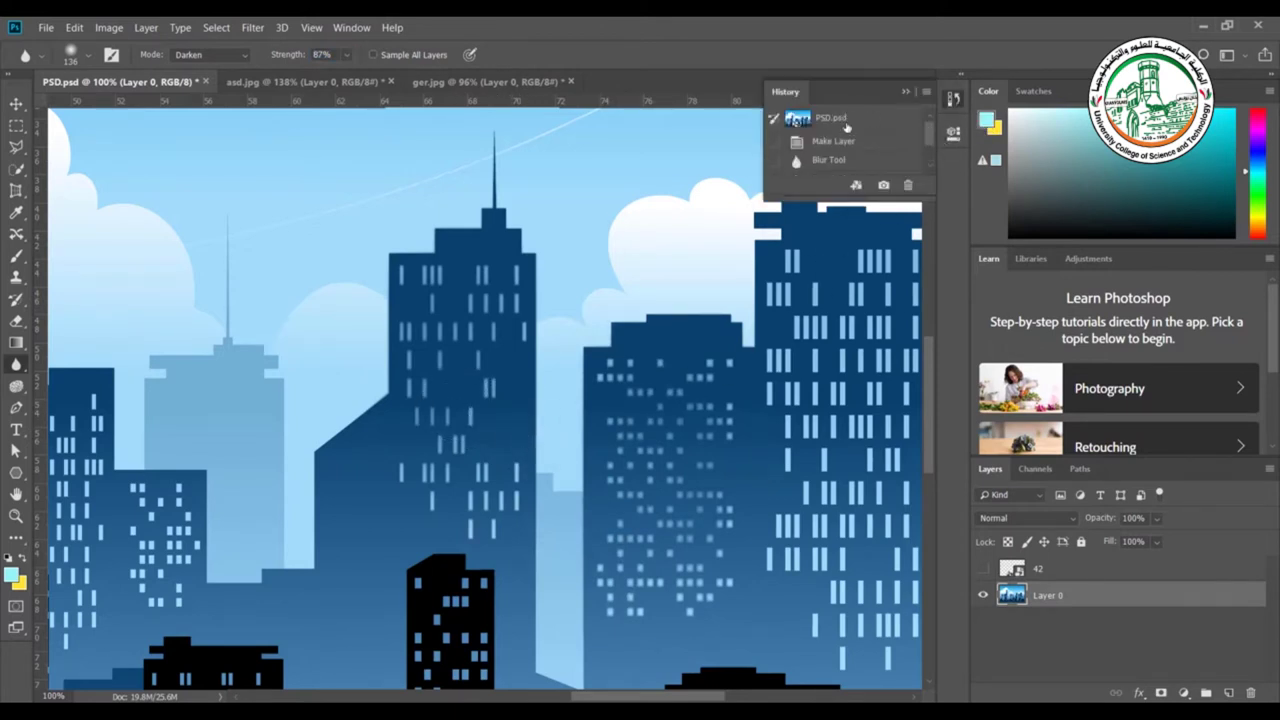
left_click(832, 141)
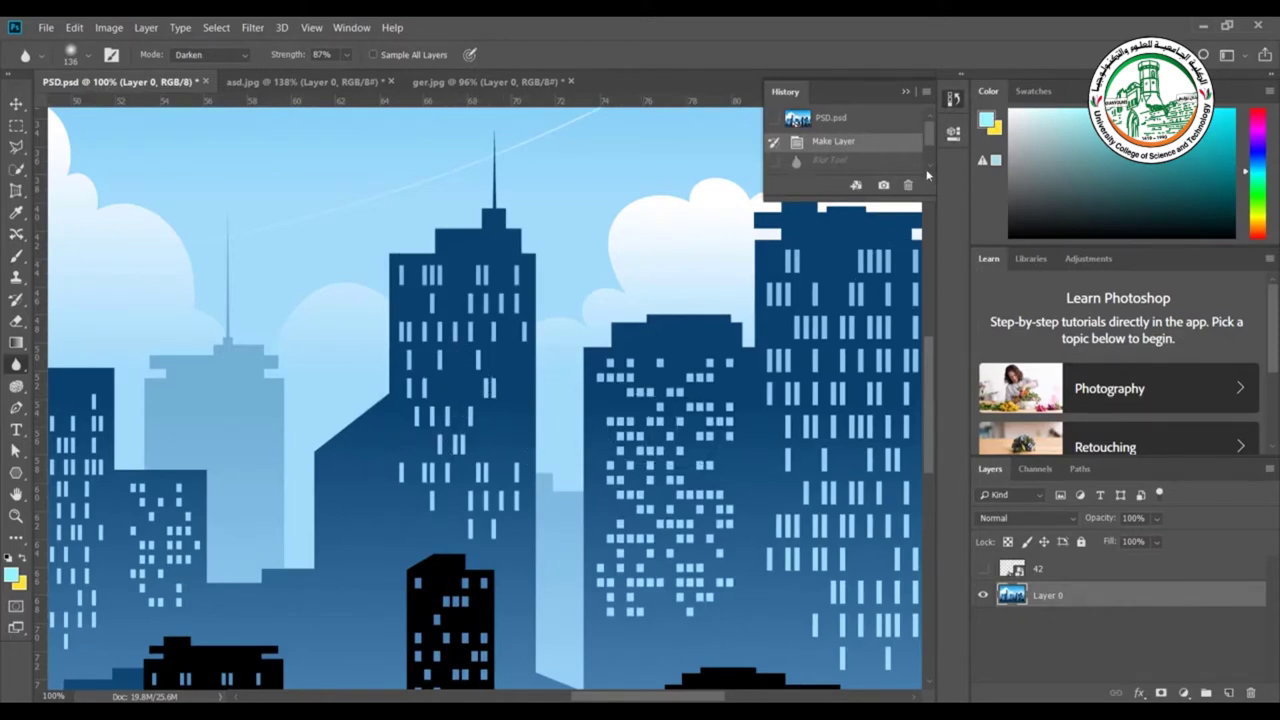
left_click_drag(926, 145, 928, 176)
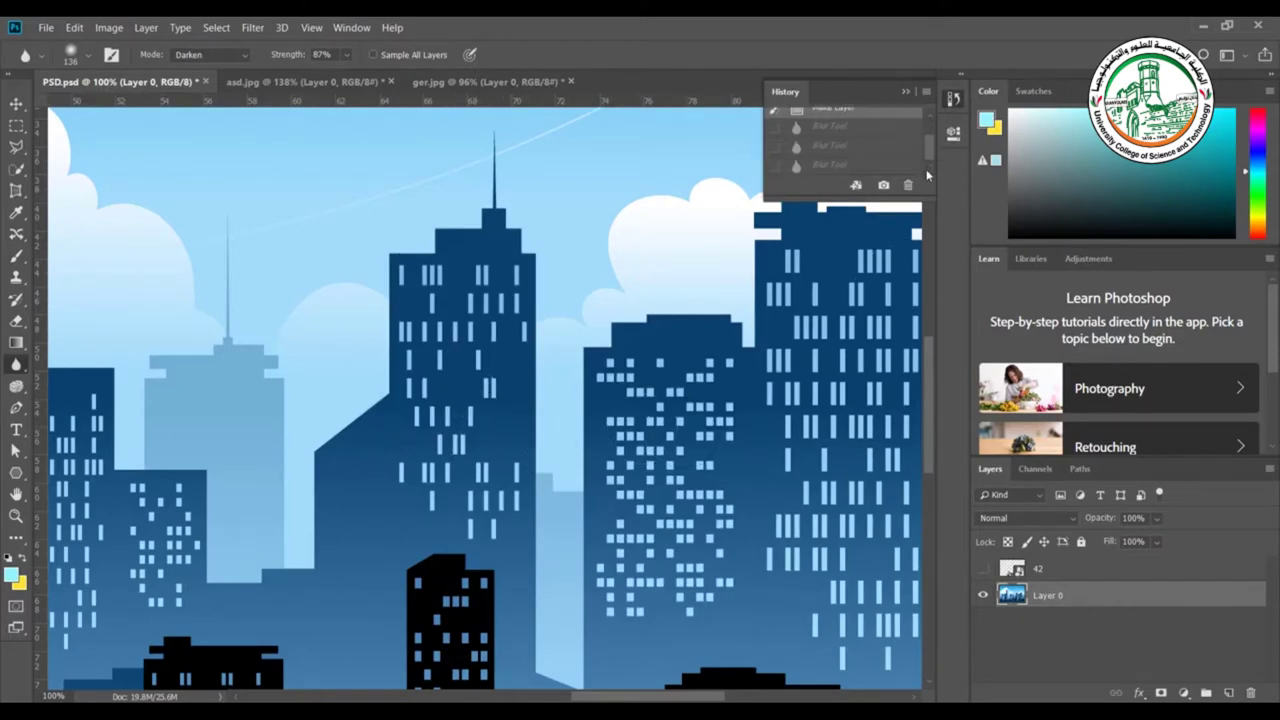
left_click(804, 166)
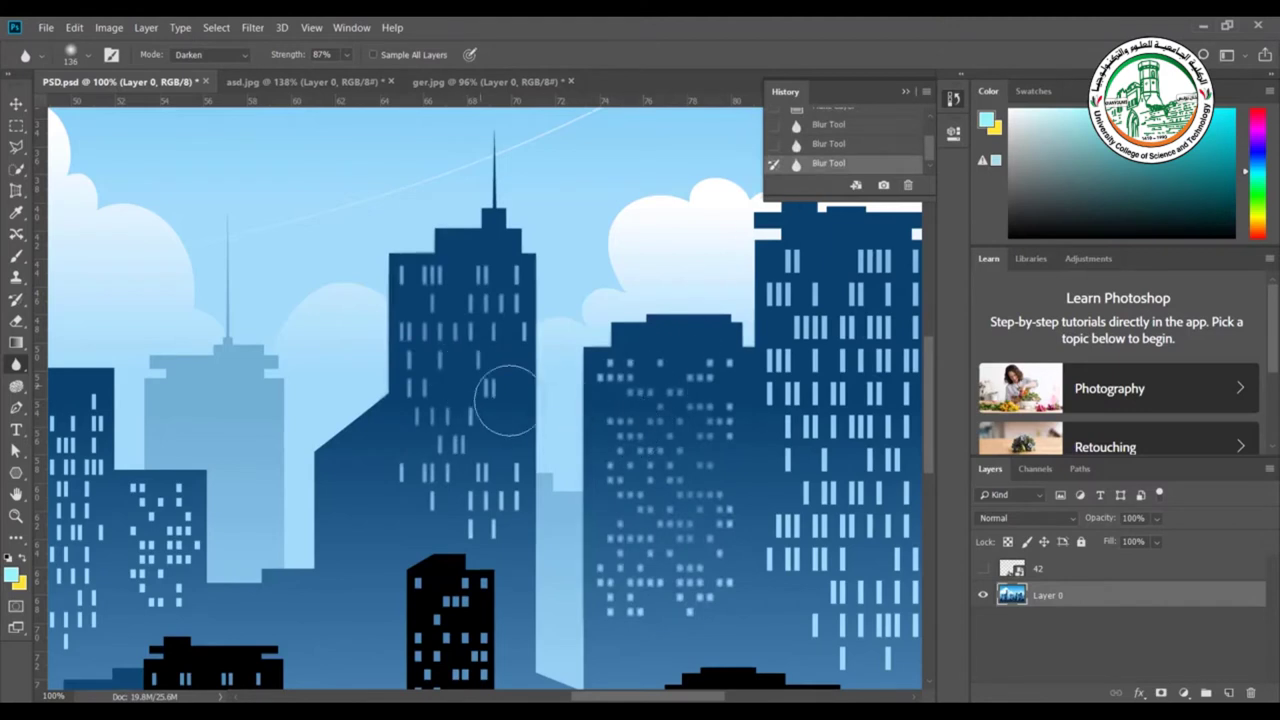
left_click(905, 92)
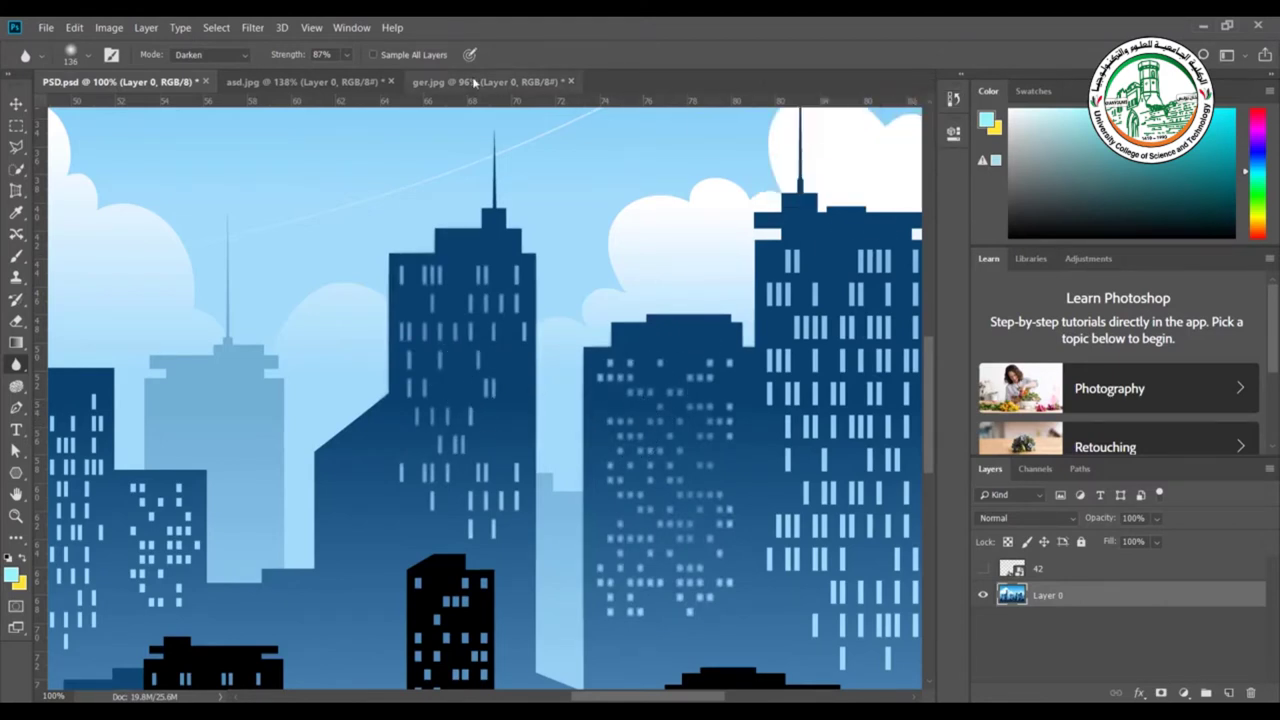
Switch to asd.jpg, set the Blur mode to Normal and blur the bent wheat ear against the dark background
left_click(305, 81)
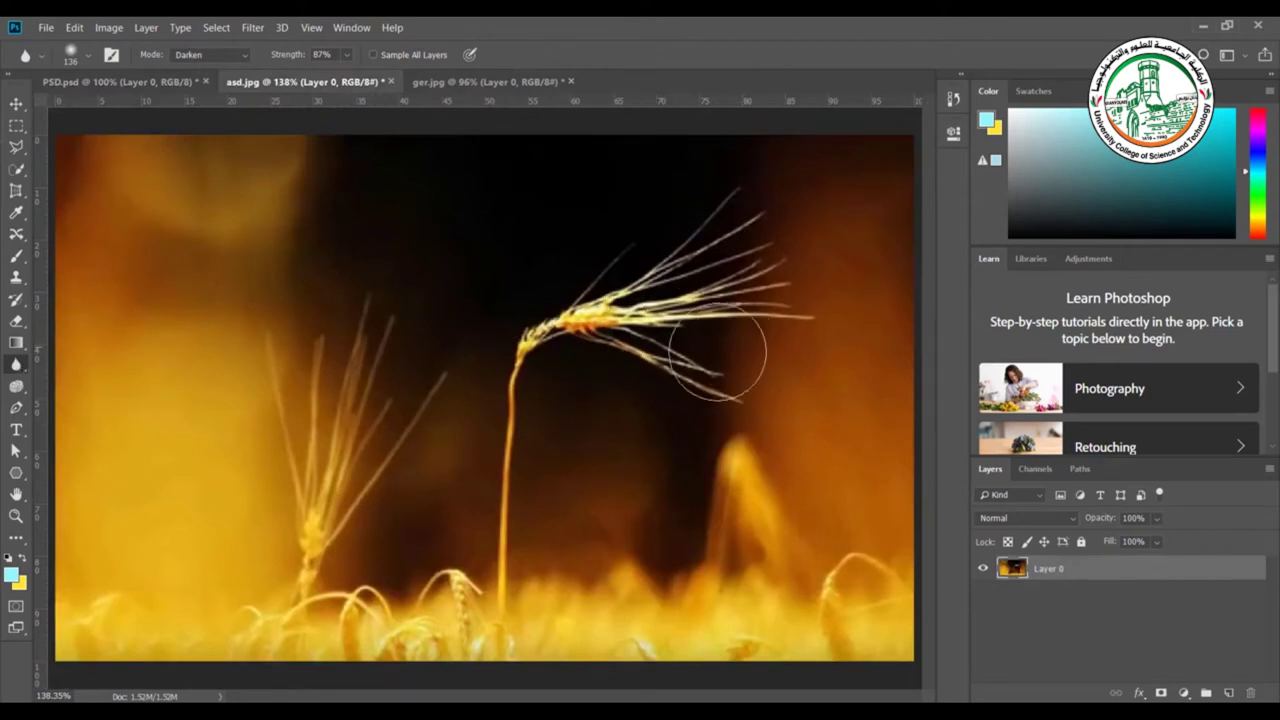
left_click(236, 55)
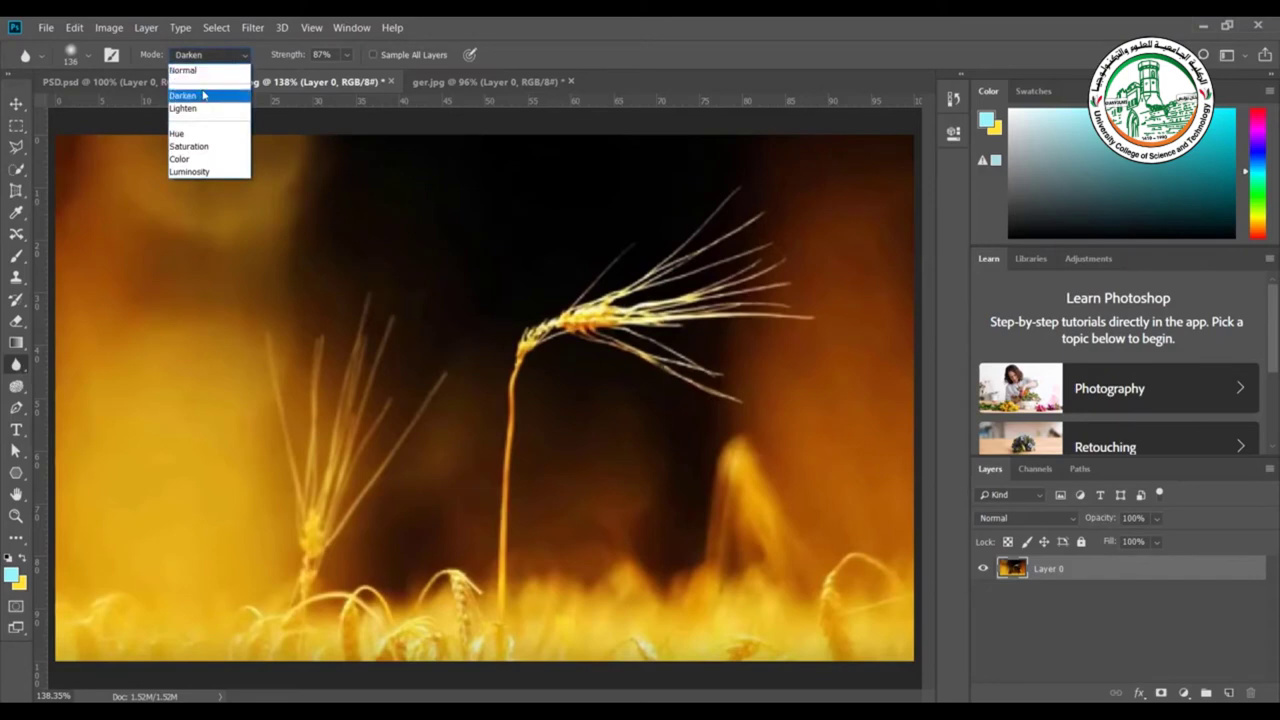
left_click(207, 77)
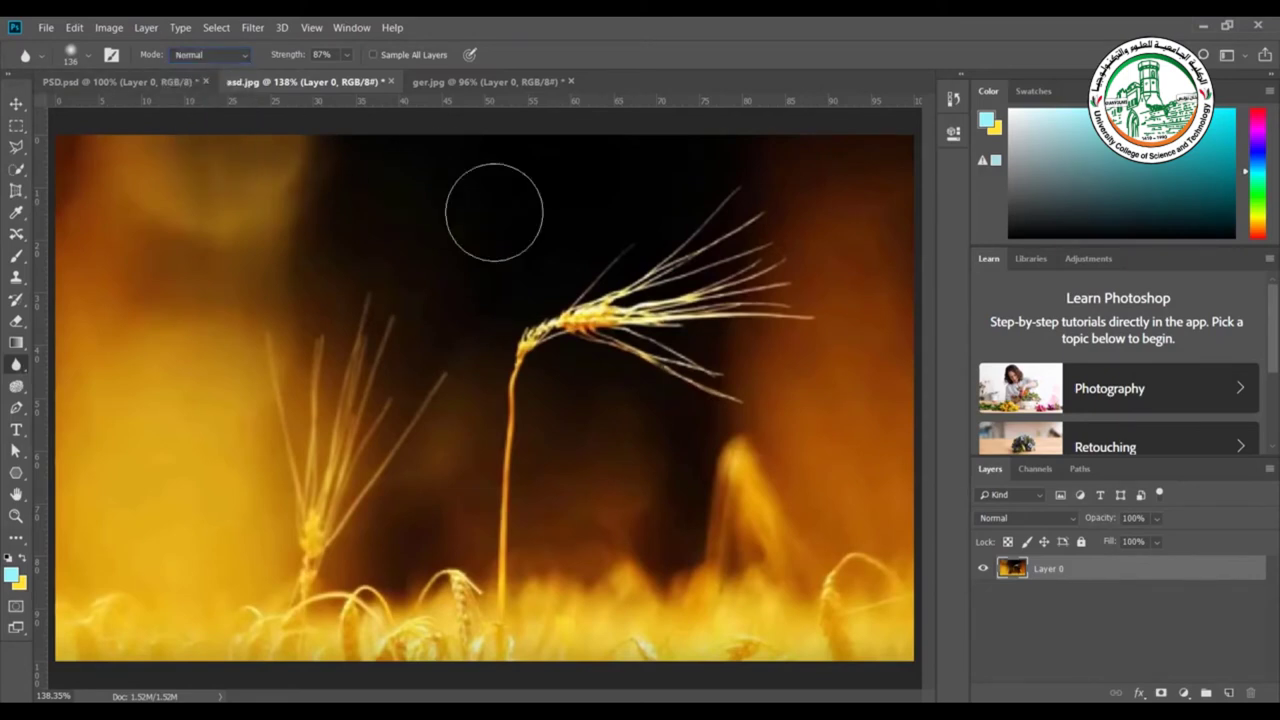
mouse_move(601, 327)
left_mouse_down()
mouse_move(643, 276)
mouse_move(686, 327)
mouse_move(650, 211)
mouse_move(646, 277)
mouse_move(708, 294)
mouse_move(751, 190)
mouse_move(769, 279)
mouse_move(721, 252)
mouse_move(674, 360)
mouse_move(670, 407)
mouse_move(601, 370)
mouse_move(686, 360)
mouse_move(590, 364)
left_mouse_up()
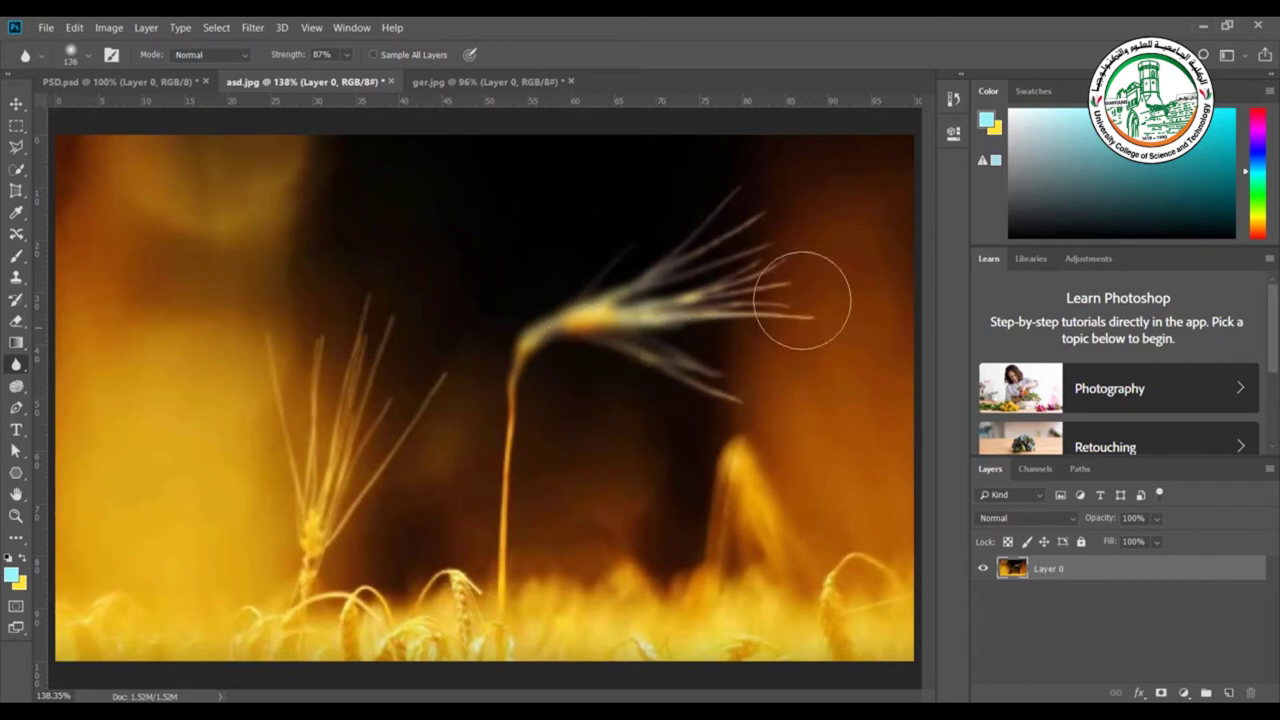
Compare the wheat ear before and after blurring by switching between the original asd.jpg snapshot and the last Blur Tool state
left_click(954, 99)
left_click(849, 119)
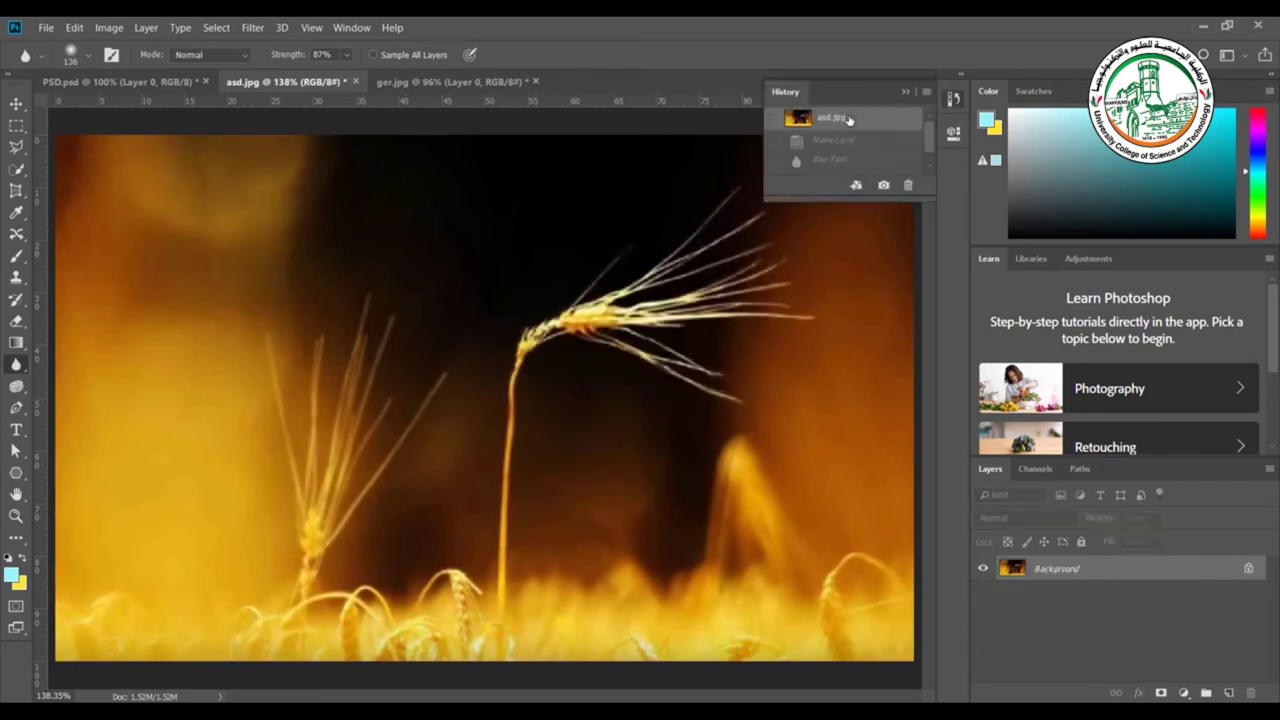
scroll(930, 136, "down", 1)
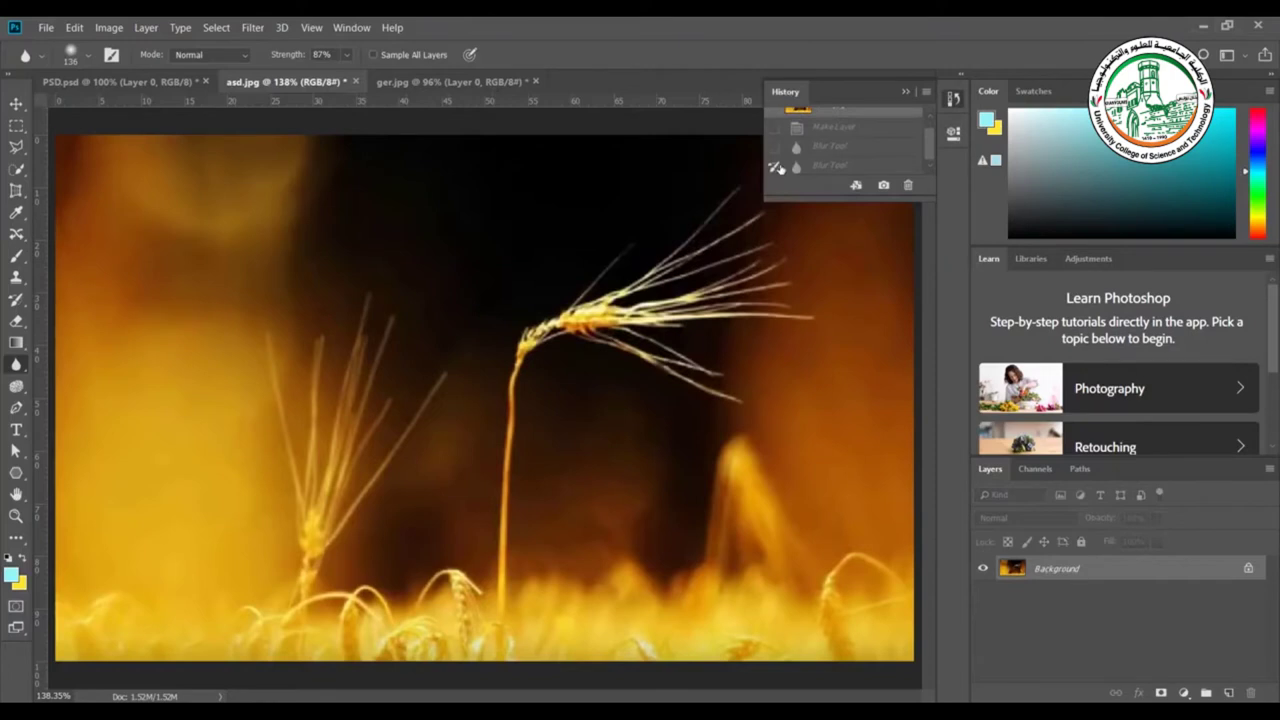
left_click(821, 168)
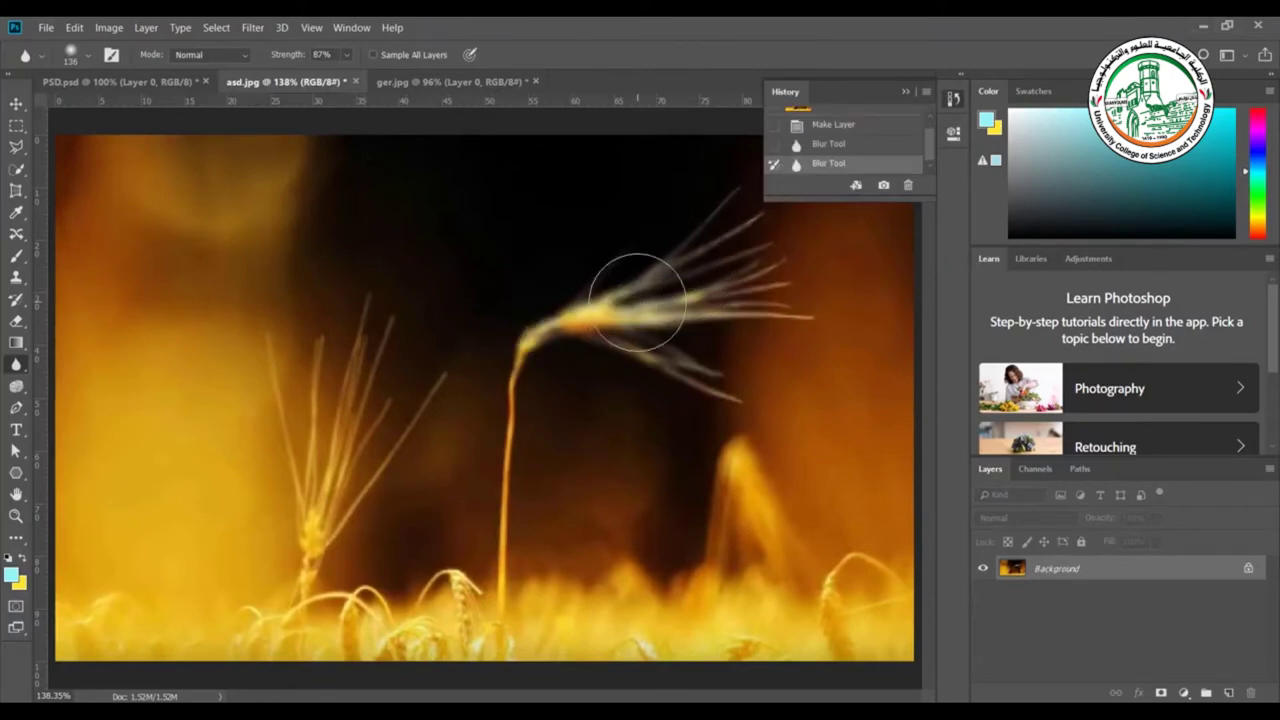
left_click(906, 92)
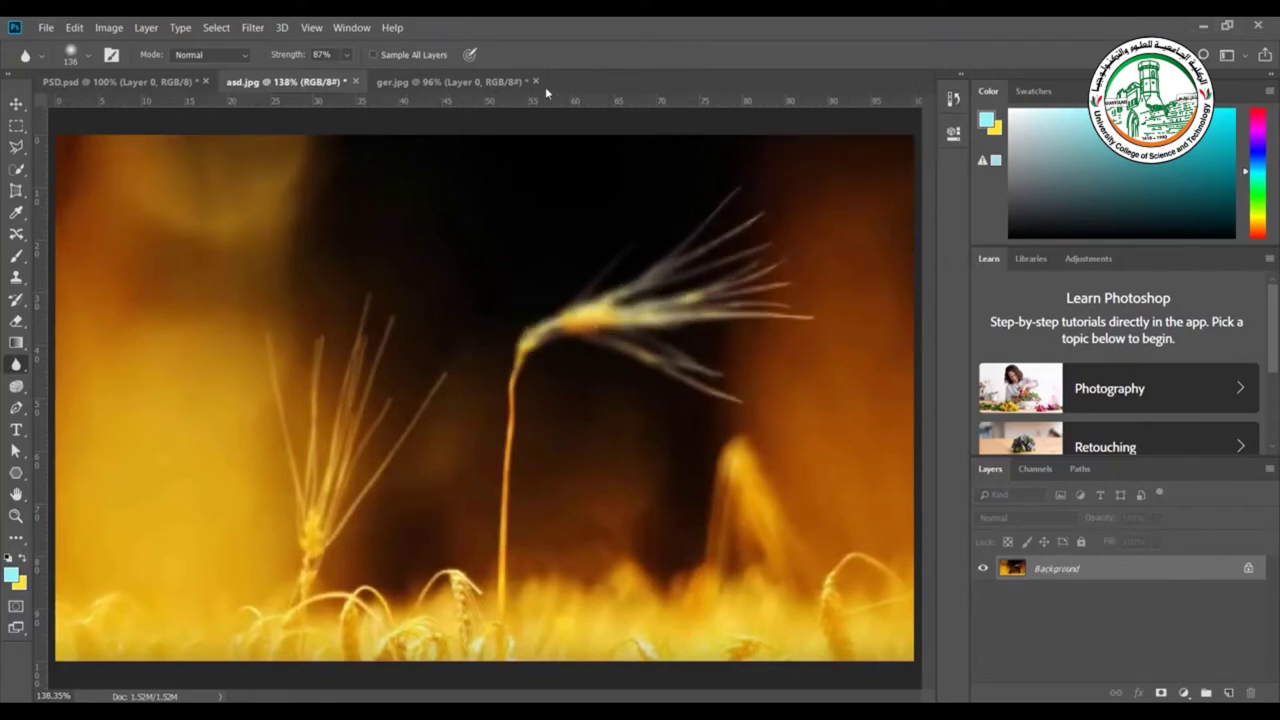
Switch to ger.jpg, reduce the Blur brush size to 36 px and blur the pointed blue castle spire beside the trees
left_click(466, 82)
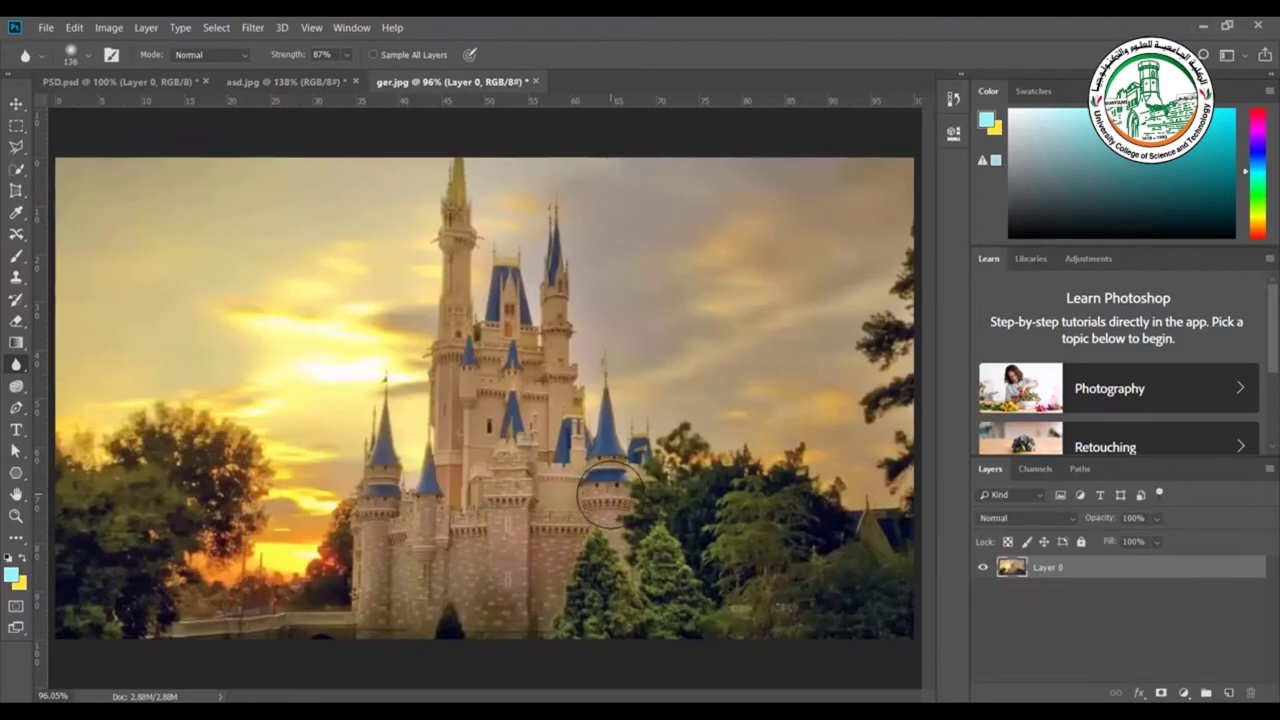
key("ctrl+plus")
key("ctrl+plus")
key("ctrl+plus")
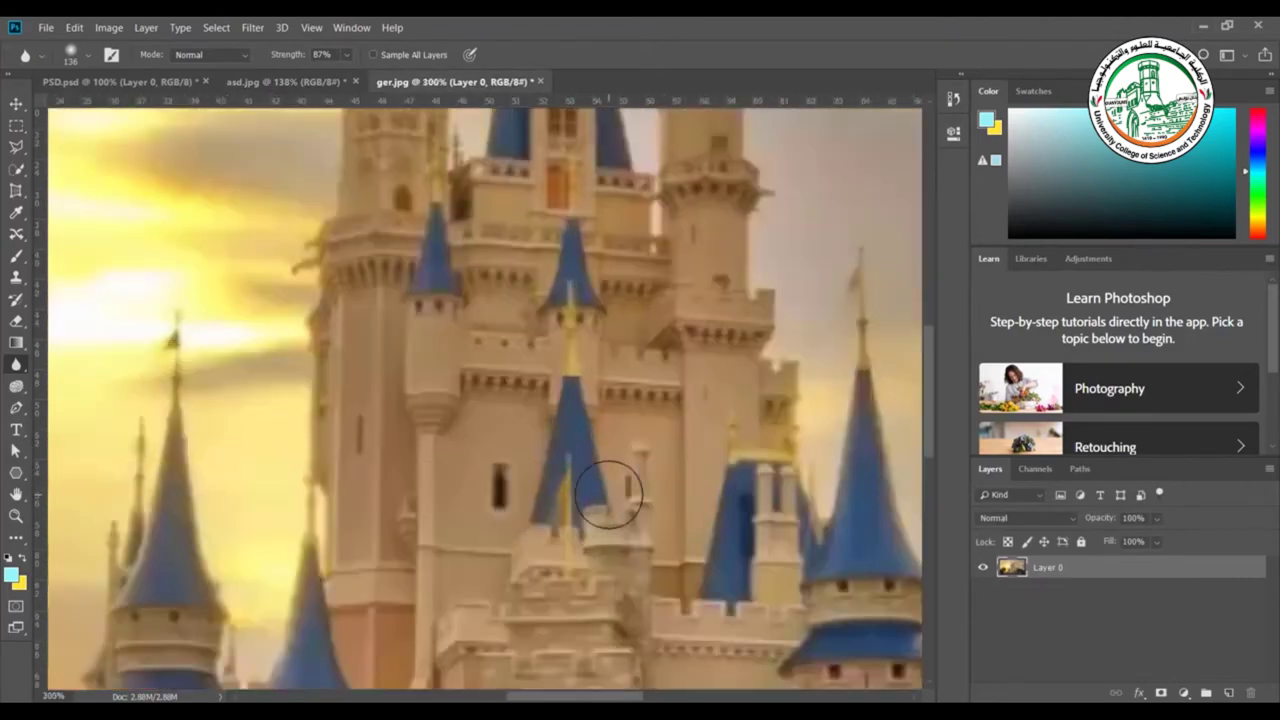
mouse_move(610, 488)
left_mouse_down()
mouse_move(351, 420)
mouse_move(330, 372)
left_mouse_up()
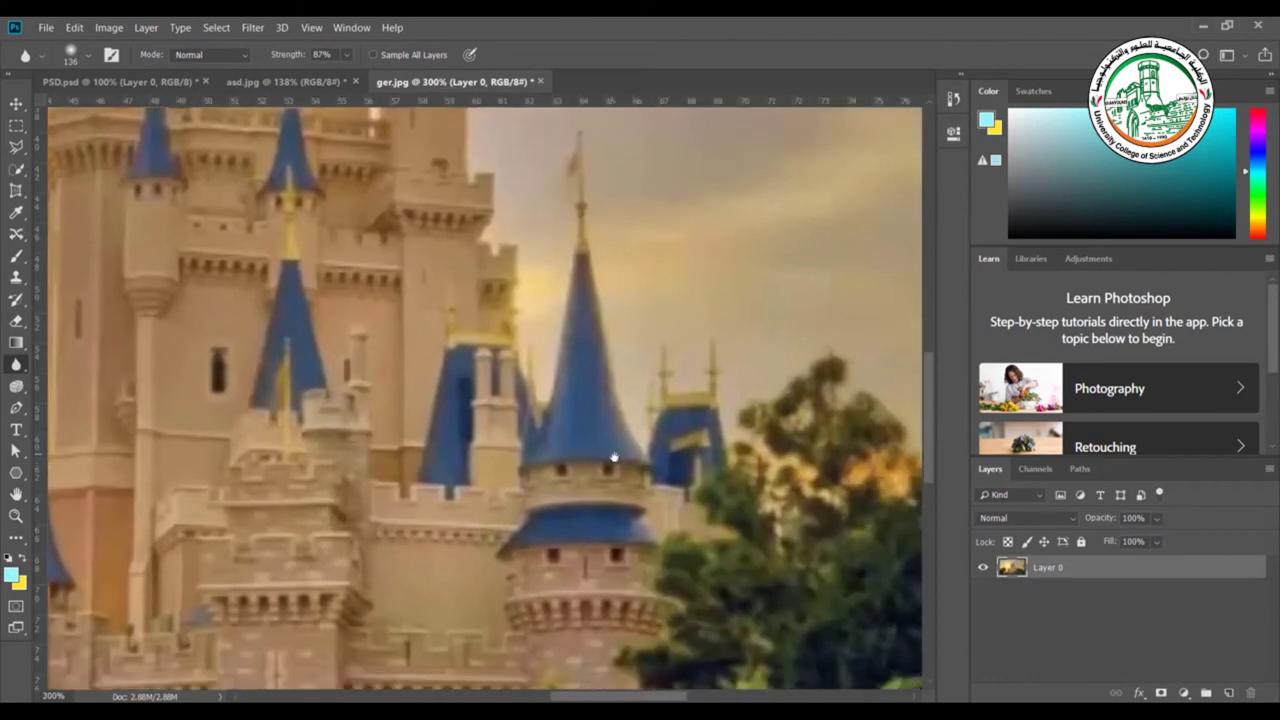
left_click(72, 54)
left_click_drag(124, 100, 122, 105)
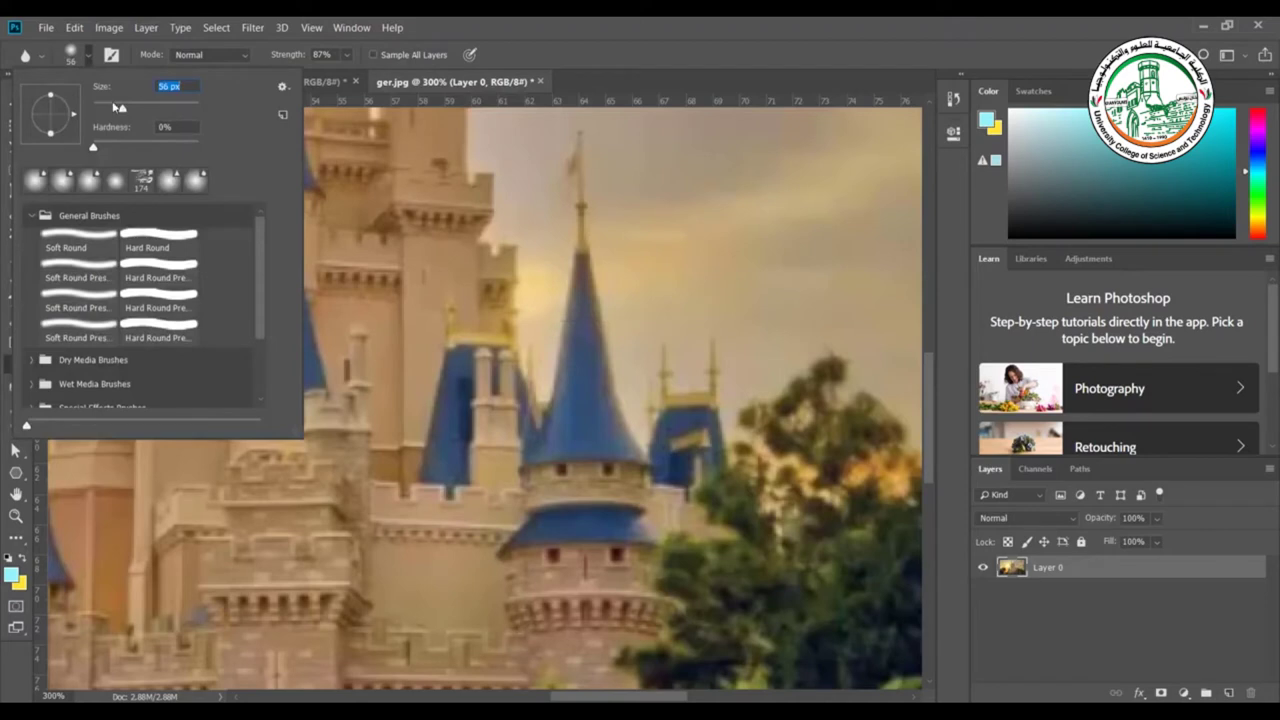
left_click(586, 358)
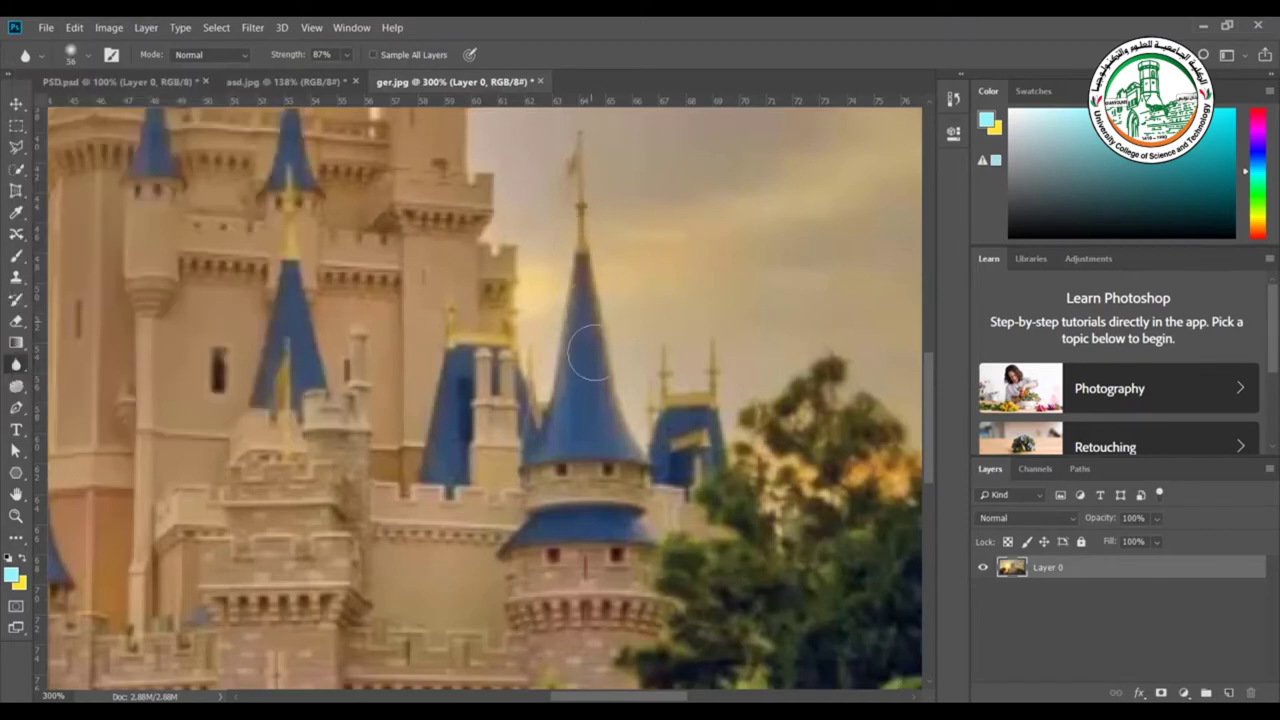
mouse_move(582, 301)
left_mouse_down()
mouse_move(585, 247)
mouse_move(580, 344)
mouse_move(529, 471)
mouse_move(596, 397)
mouse_move(609, 425)
mouse_move(590, 296)
mouse_move(529, 467)
mouse_move(586, 429)
mouse_move(550, 449)
mouse_move(629, 456)
mouse_move(581, 263)
mouse_move(619, 428)
mouse_move(595, 420)
mouse_move(532, 455)
mouse_move(583, 270)
left_mouse_up()
Compare the castle spire before and after blurring using the original ger.jpg snapshot and the Blur Tool history state
left_click(954, 100)
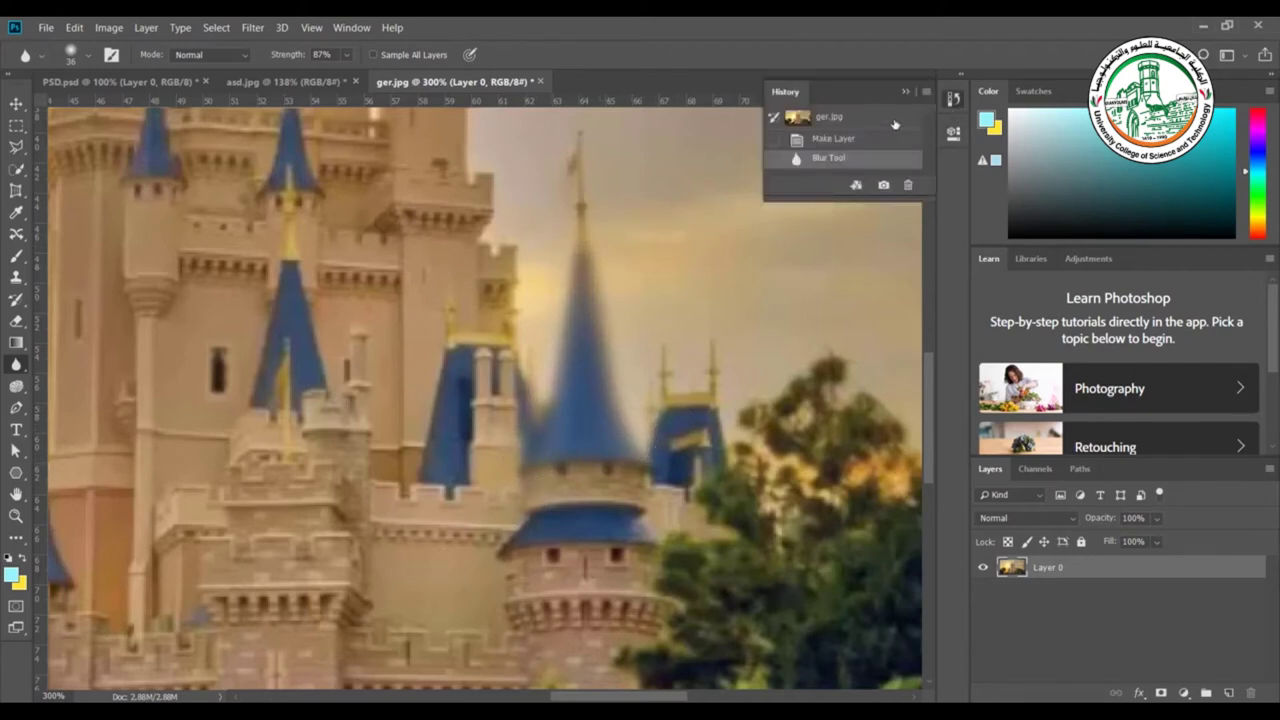
left_click(895, 122)
left_click(868, 160)
left_click(776, 161)
left_click(904, 92)
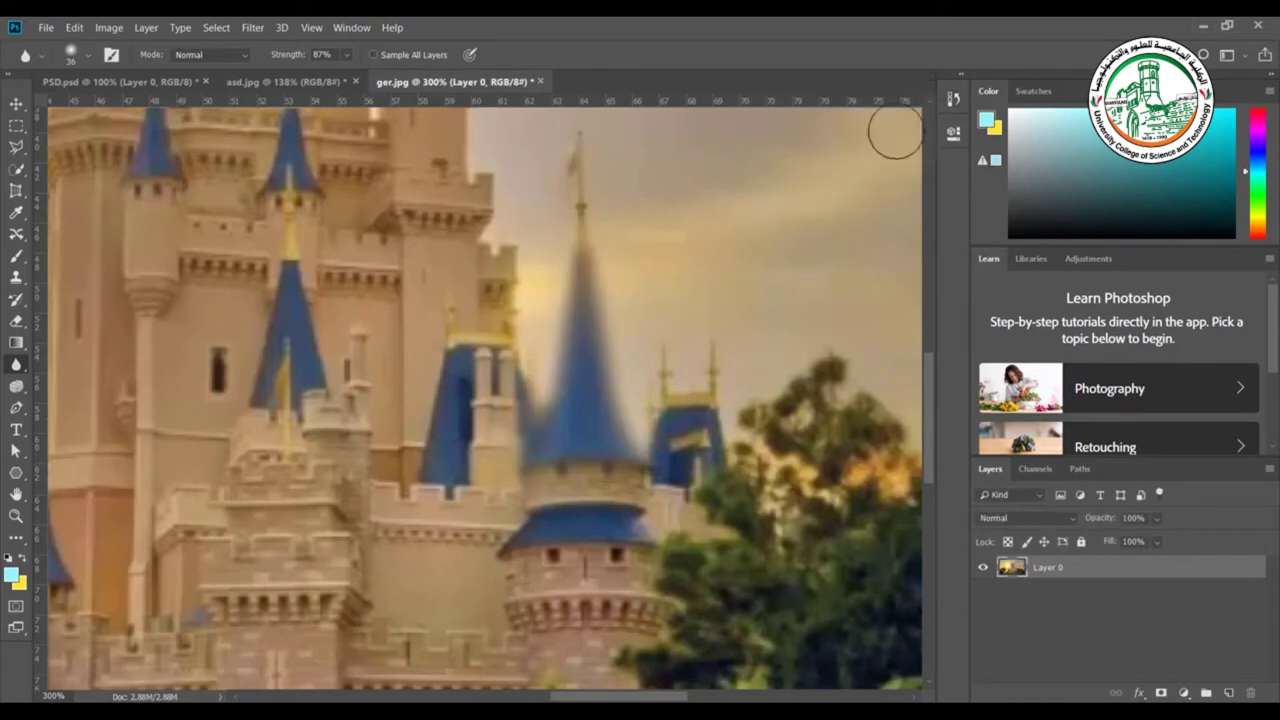
Activate the Sharpen Tool for PSD.psd and look through its brush settings and blending modes, keeping the mode at Normal
right_click(15, 366)
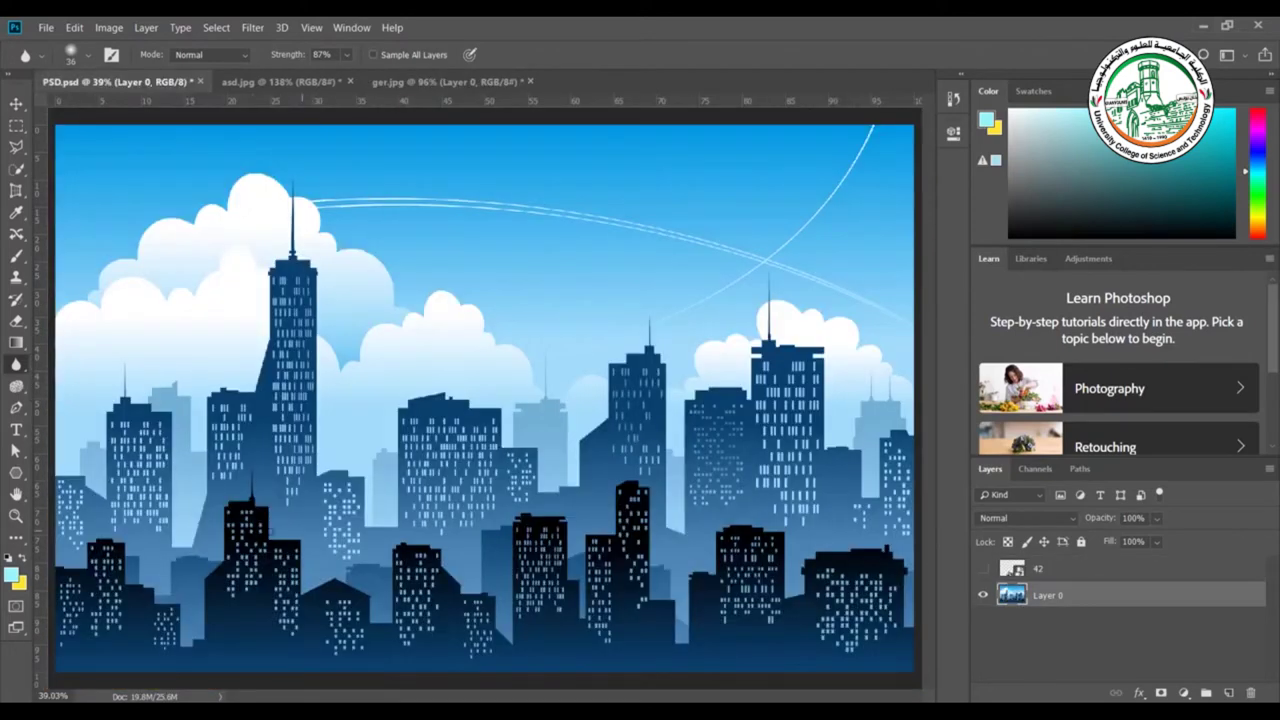
right_click(23, 367)
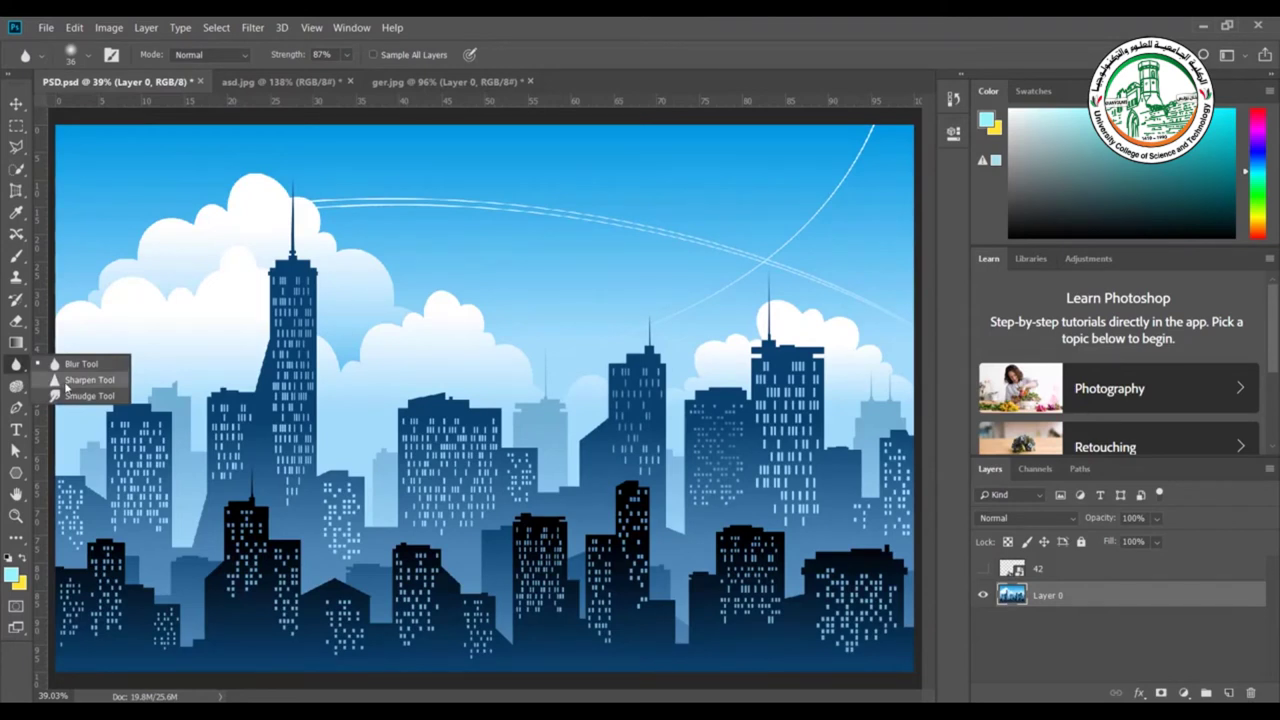
left_click(67, 386)
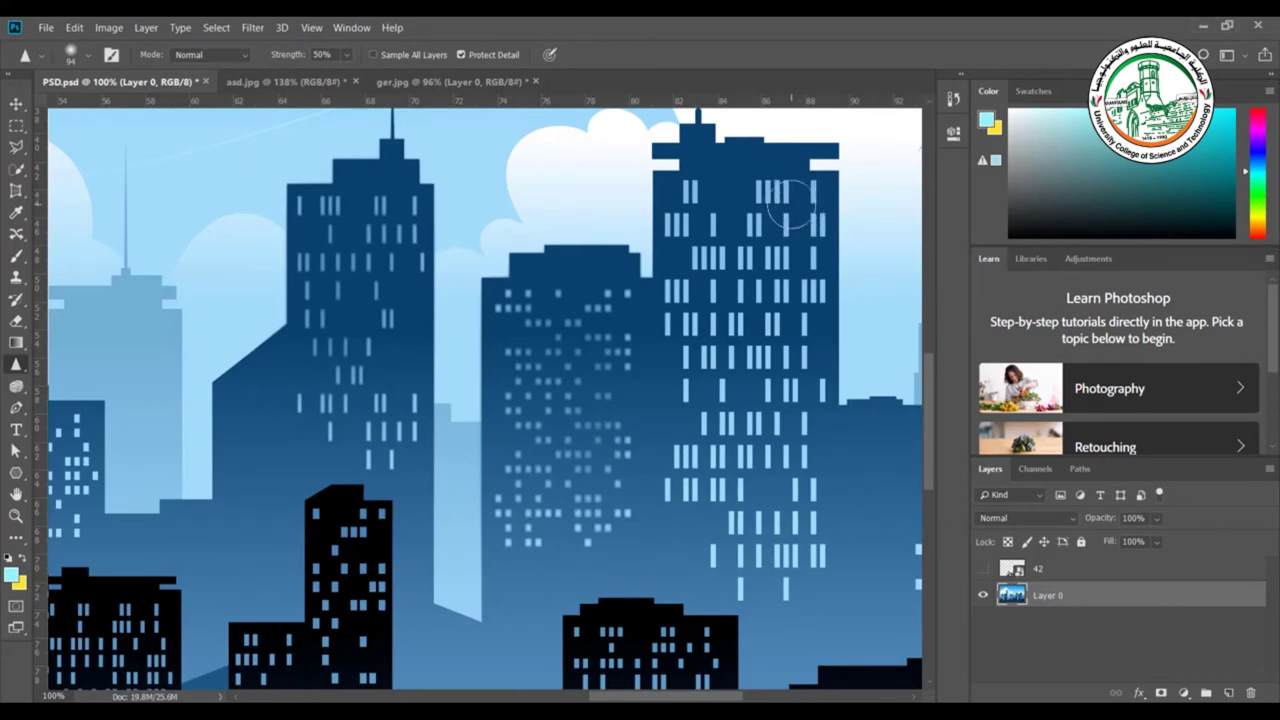
left_click(89, 57)
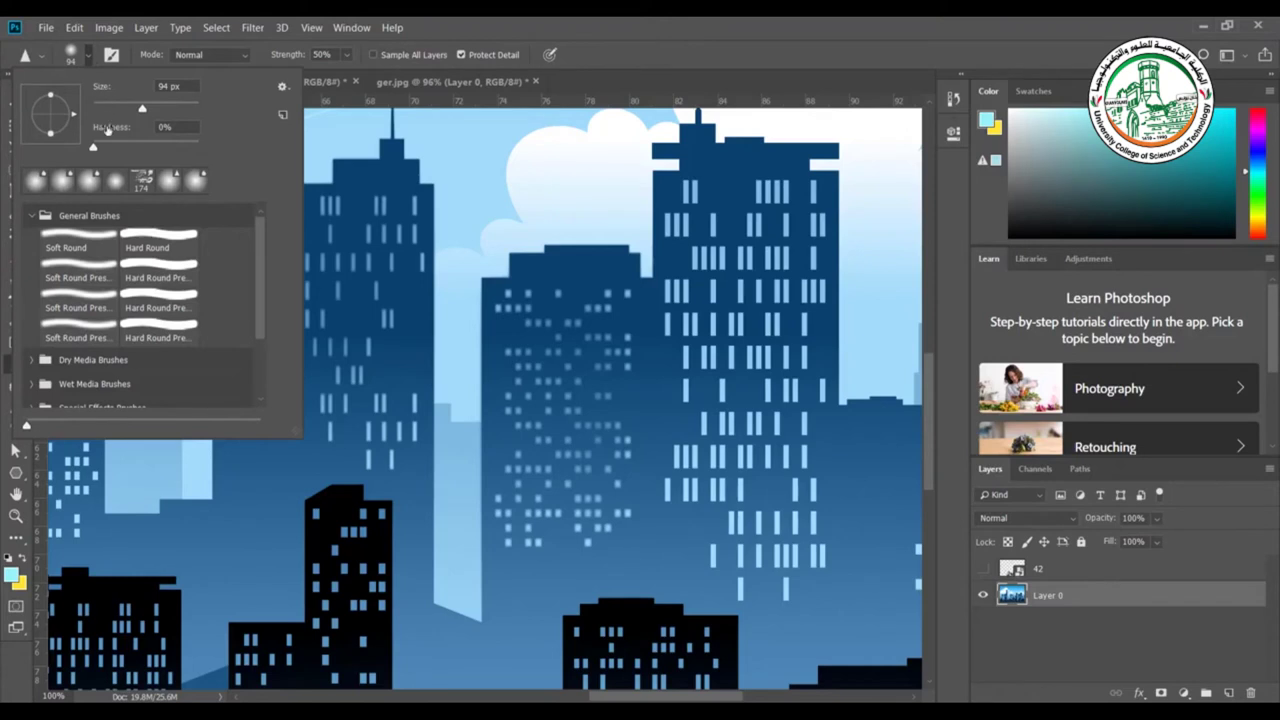
left_click(225, 58)
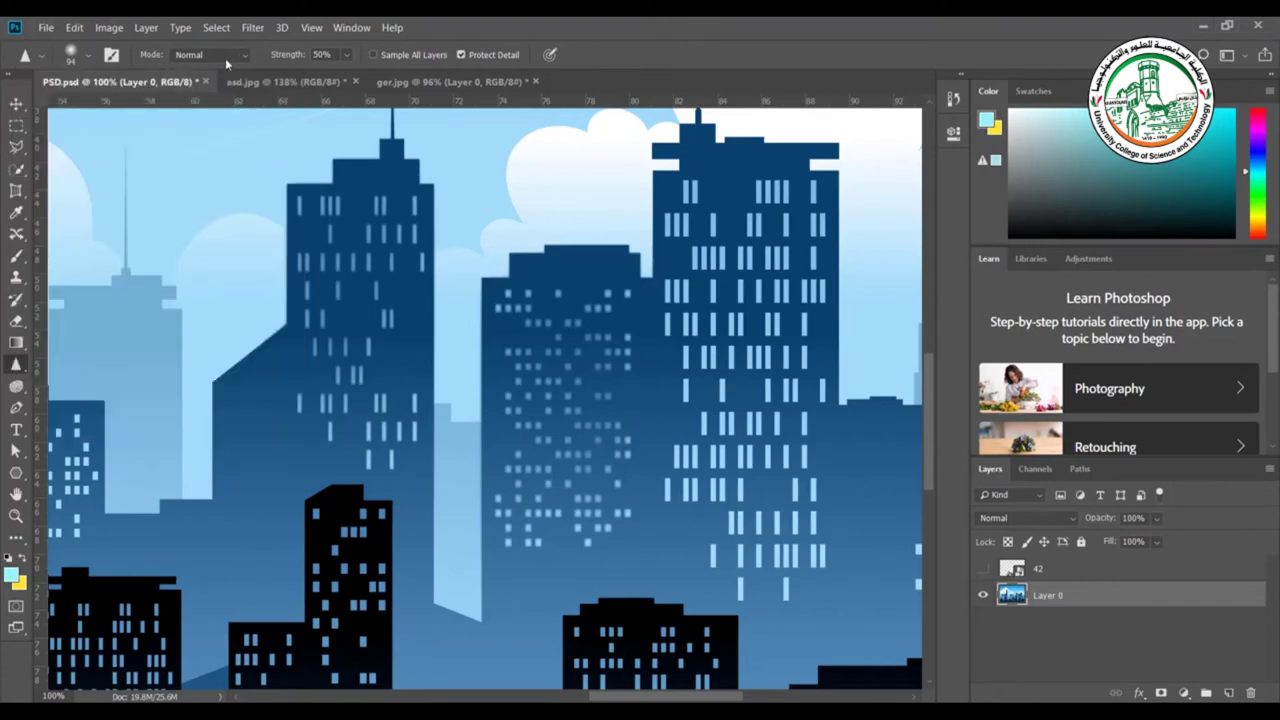
left_click(238, 56)
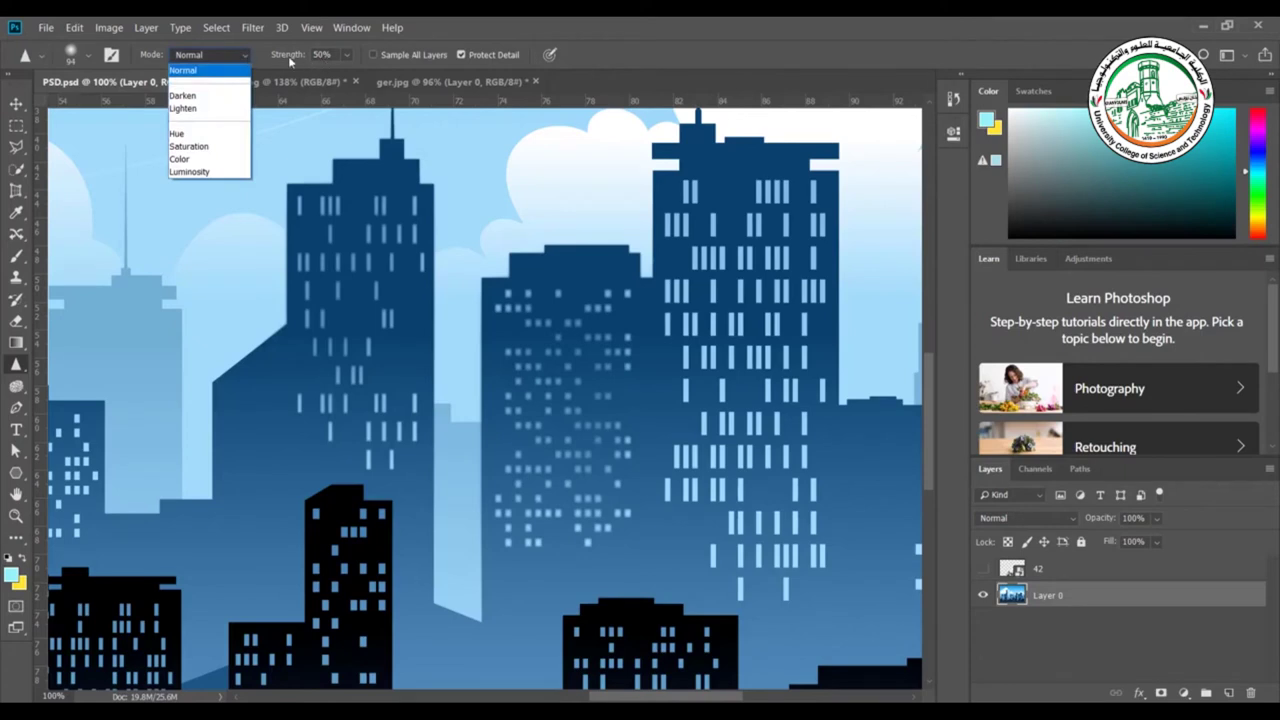
left_click(663, 56)
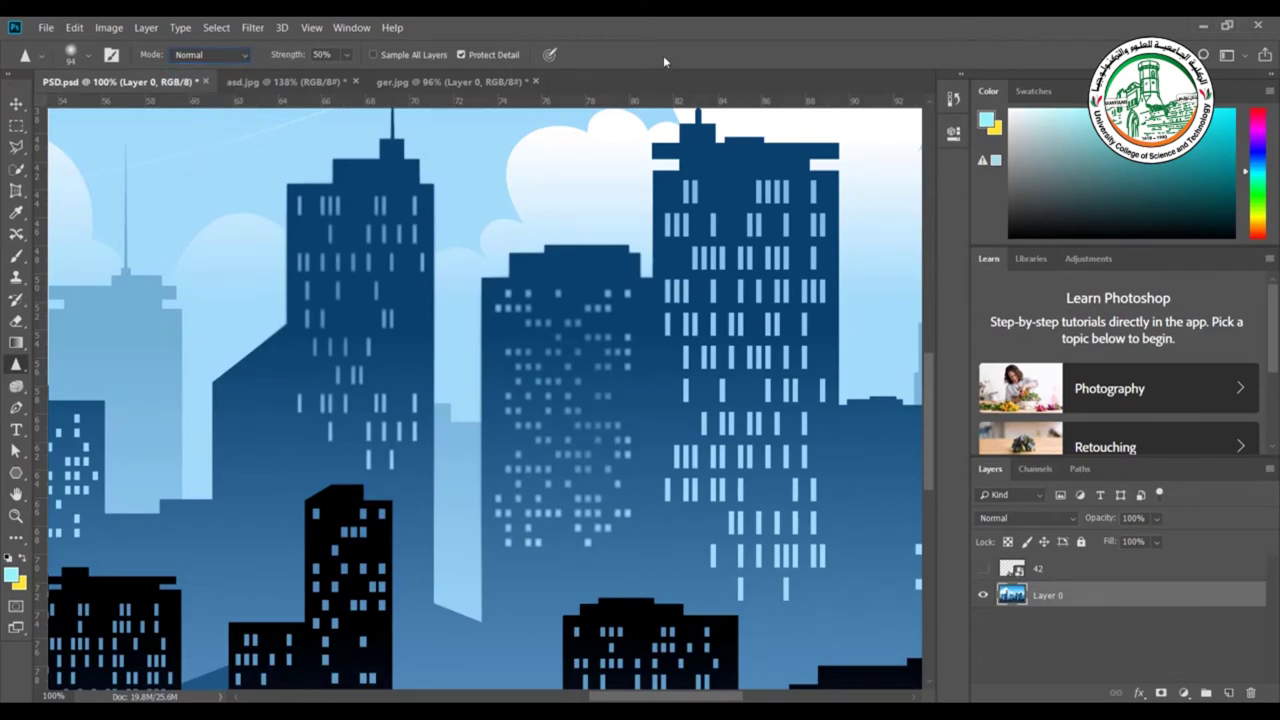
Sharpen the lit windows of the tall dark blue skyscraper in front of the white cloud
mouse_move(759, 220)
left_mouse_down()
mouse_move(728, 372)
mouse_move(767, 229)
mouse_move(769, 380)
mouse_move(780, 387)
mouse_move(712, 440)
mouse_move(710, 383)
left_mouse_up()
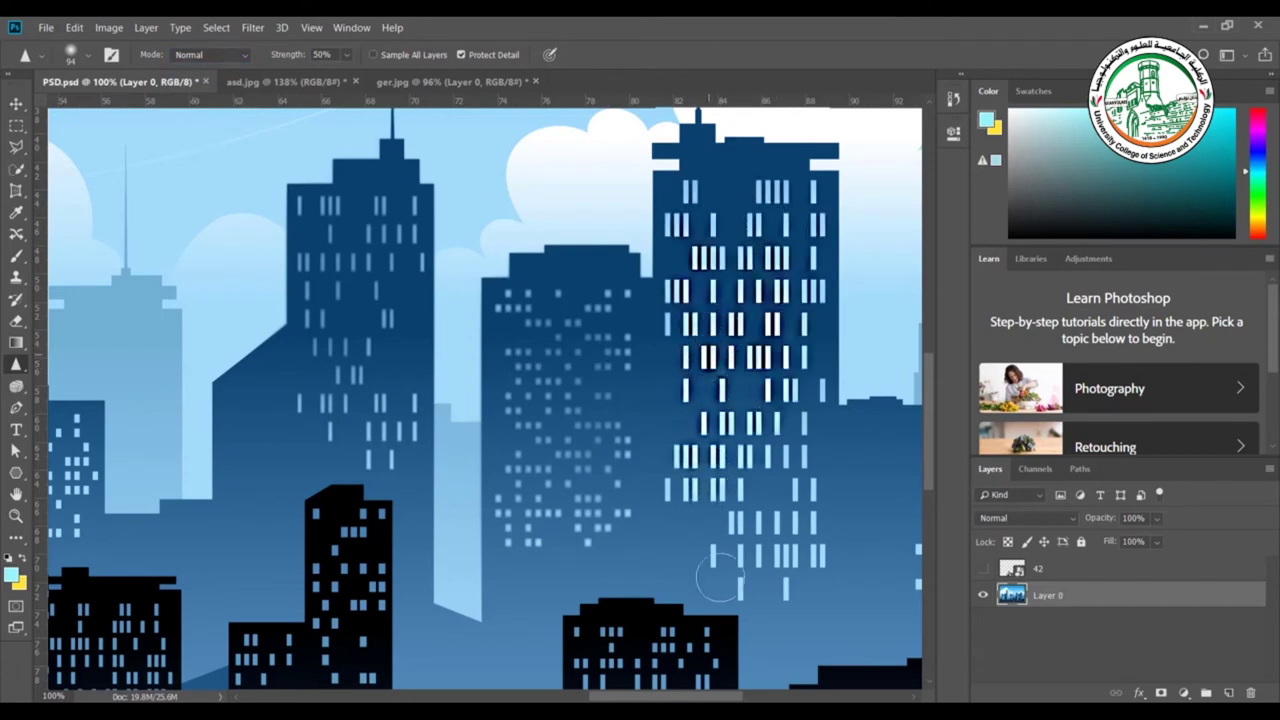
mouse_move(718, 576)
left_mouse_down()
mouse_move(787, 380)
mouse_move(782, 517)
mouse_move(804, 292)
mouse_move(805, 485)
mouse_move(830, 195)
mouse_move(805, 370)
mouse_move(802, 212)
mouse_move(812, 407)
mouse_move(817, 167)
mouse_move(770, 312)
mouse_move(759, 188)
mouse_move(742, 296)
mouse_move(713, 303)
mouse_move(686, 276)
mouse_move(678, 292)
mouse_move(698, 180)
mouse_move(711, 274)
mouse_move(703, 152)
left_mouse_up()
mouse_move(731, 217)
left_mouse_down()
mouse_move(790, 180)
mouse_move(810, 237)
left_mouse_up()
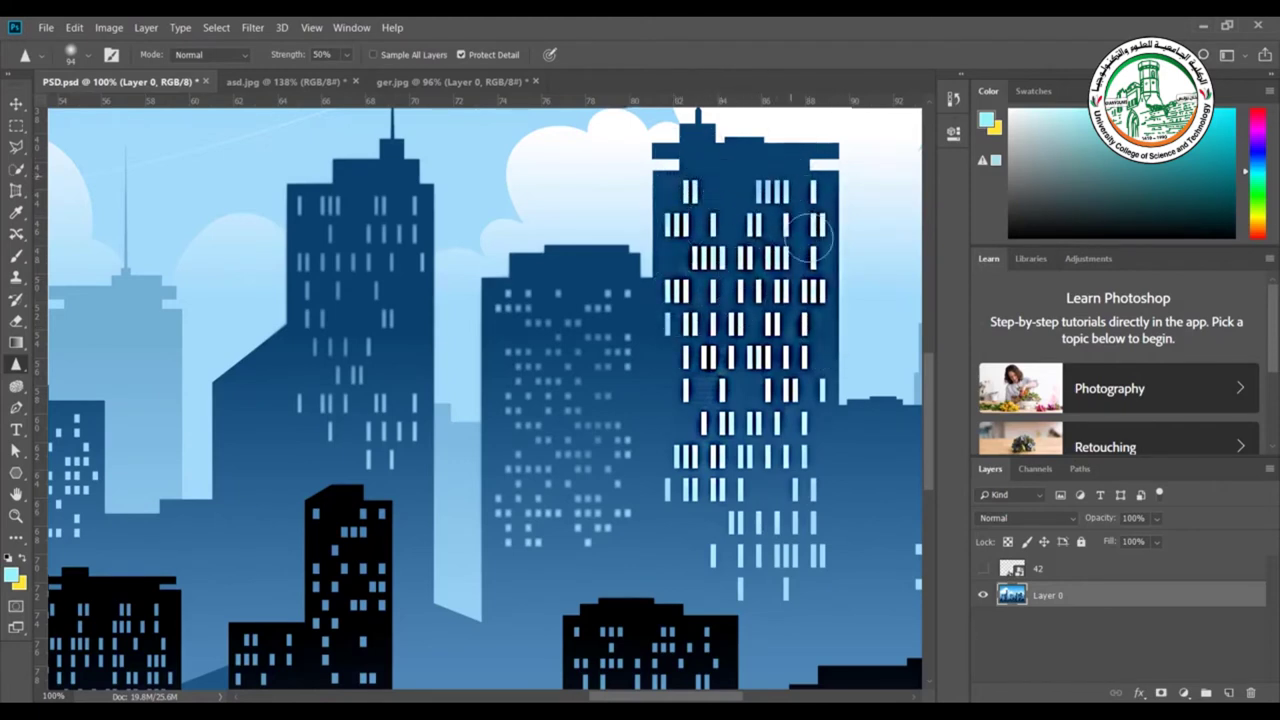
Restore asd.jpg to its original history snapshot and sharpen the bent wheat ear against the dark background
left_click(262, 82)
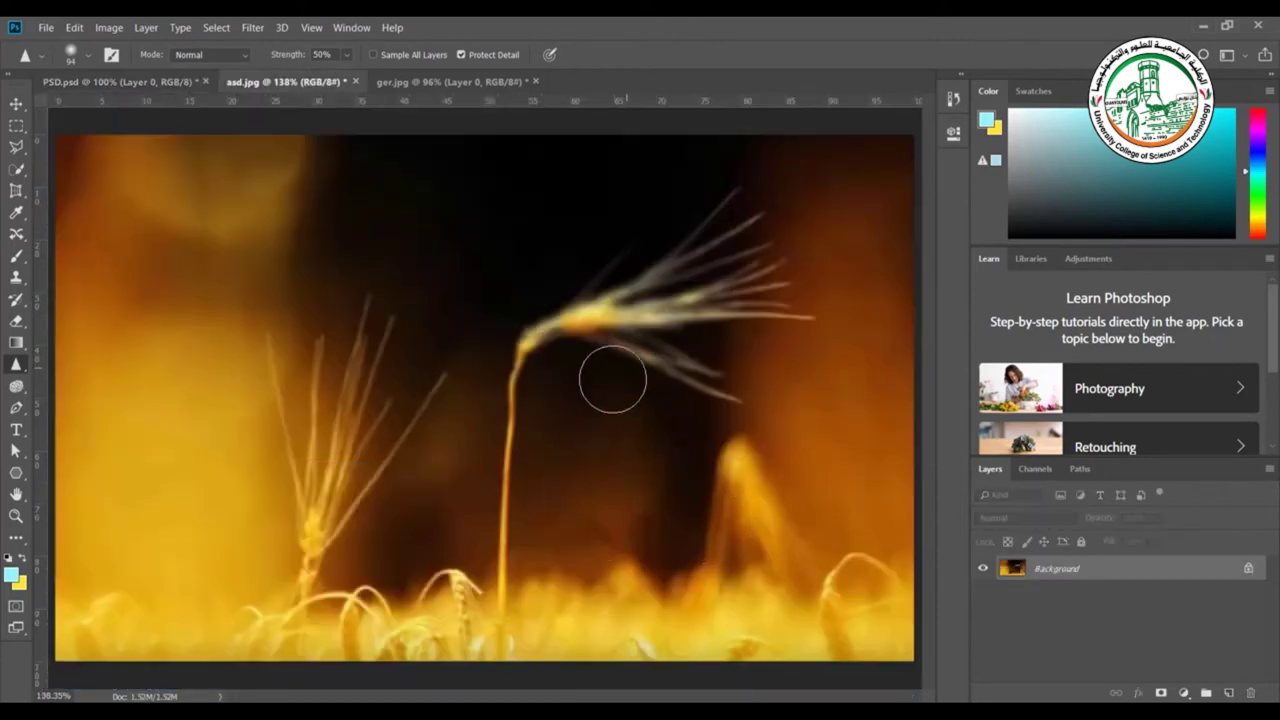
left_click(954, 102)
scroll(930, 138, "up", 1)
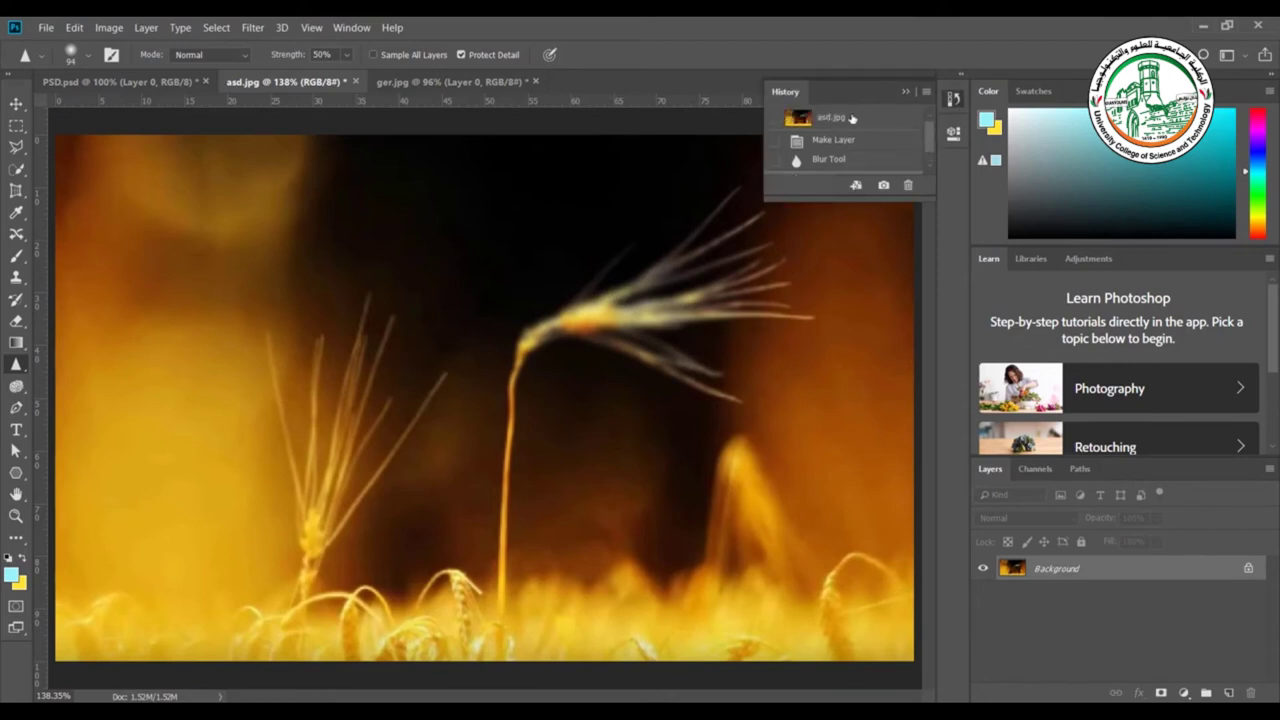
left_click(848, 119)
left_click(905, 92)
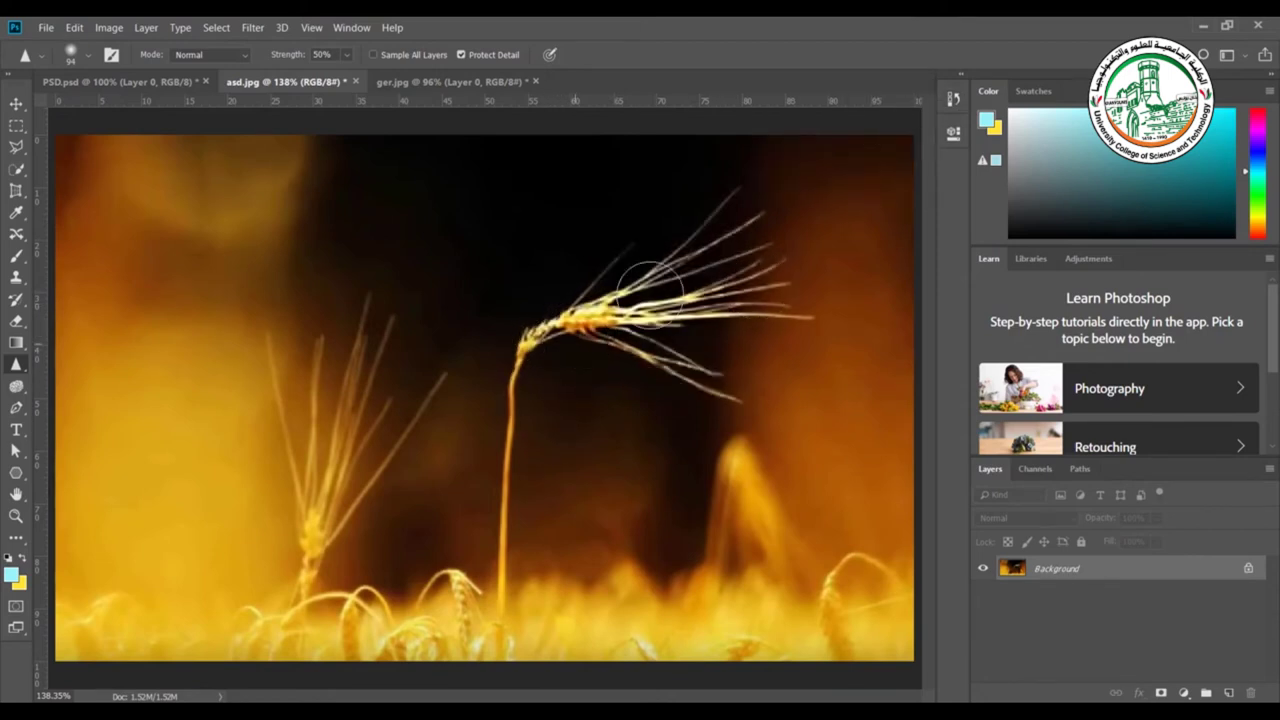
mouse_move(527, 341)
left_mouse_down()
mouse_move(728, 263)
mouse_move(579, 321)
mouse_move(669, 255)
mouse_move(607, 337)
mouse_move(578, 297)
mouse_move(594, 339)
mouse_move(741, 321)
mouse_move(530, 339)
mouse_move(736, 371)
mouse_move(526, 319)
mouse_move(649, 283)
mouse_move(542, 364)
mouse_move(647, 274)
mouse_move(570, 355)
mouse_move(593, 278)
mouse_move(564, 362)
mouse_move(606, 269)
mouse_move(636, 298)
mouse_move(626, 346)
mouse_move(636, 318)
mouse_move(560, 348)
mouse_move(593, 345)
left_mouse_up()
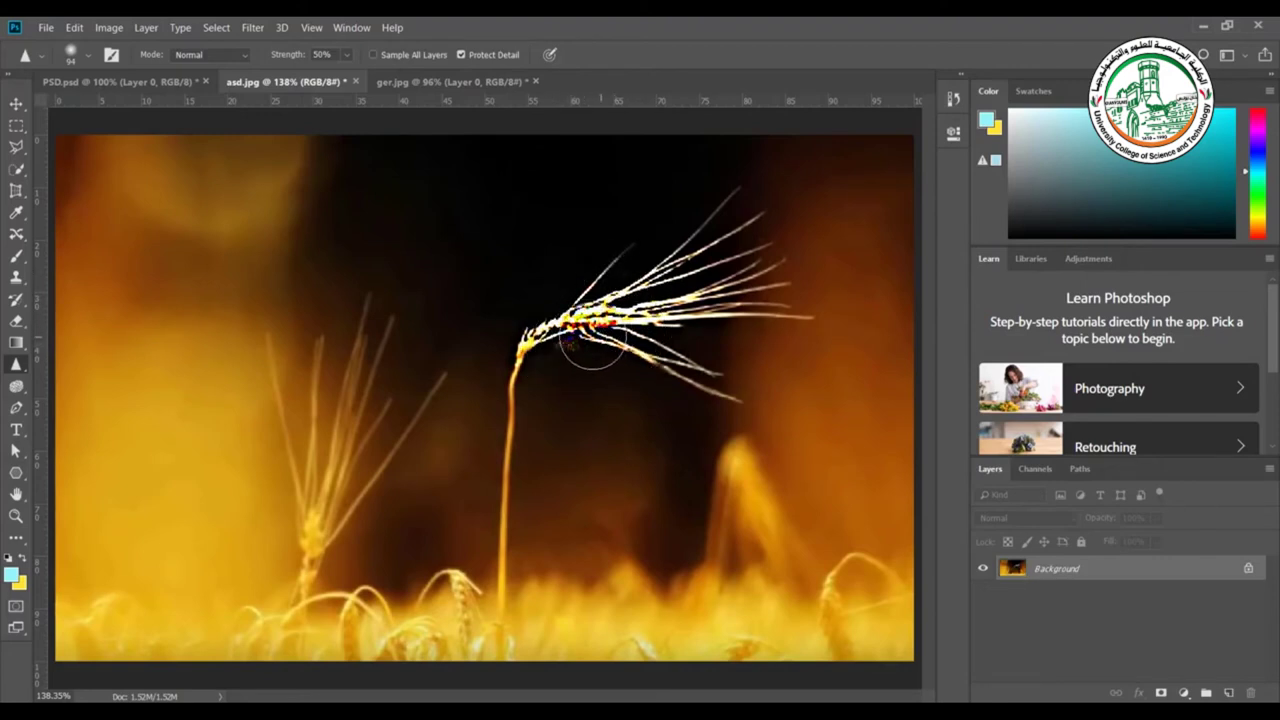
Compare the wheat ear before and after sharpening using the original asd.jpg snapshot and the Sharpen Tool history state
left_click(954, 98)
left_click(891, 125)
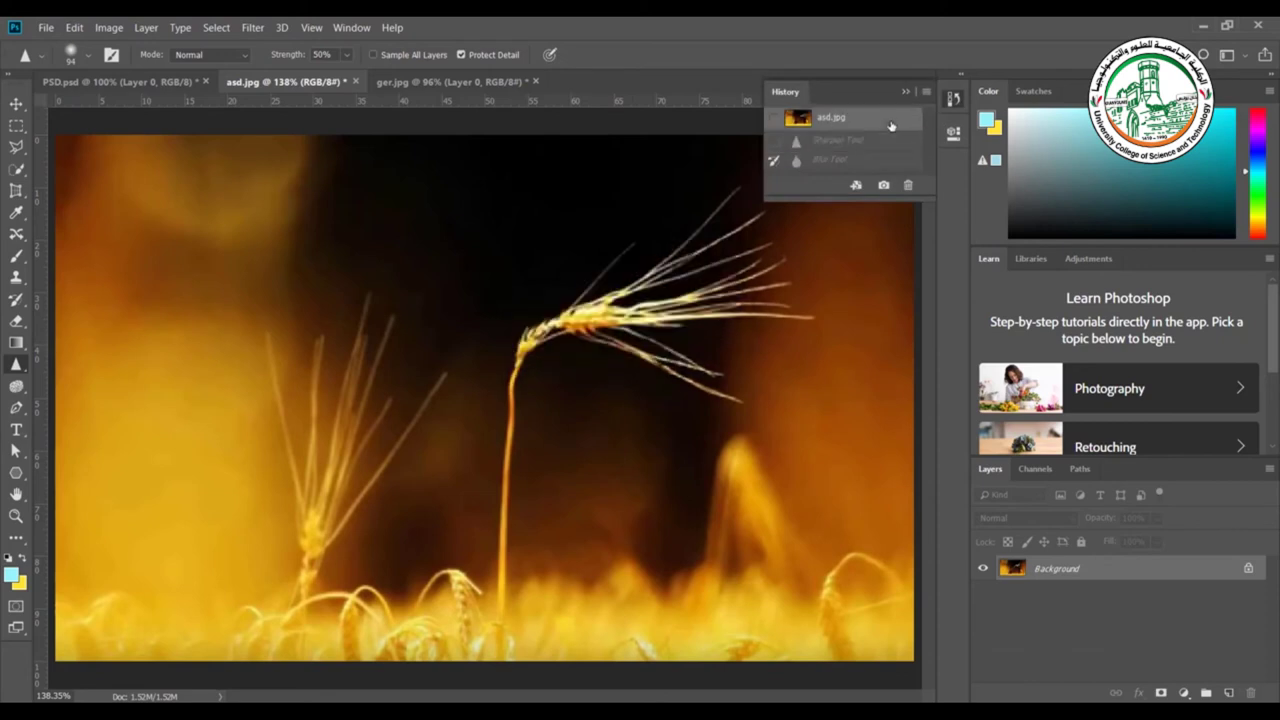
left_click(839, 141)
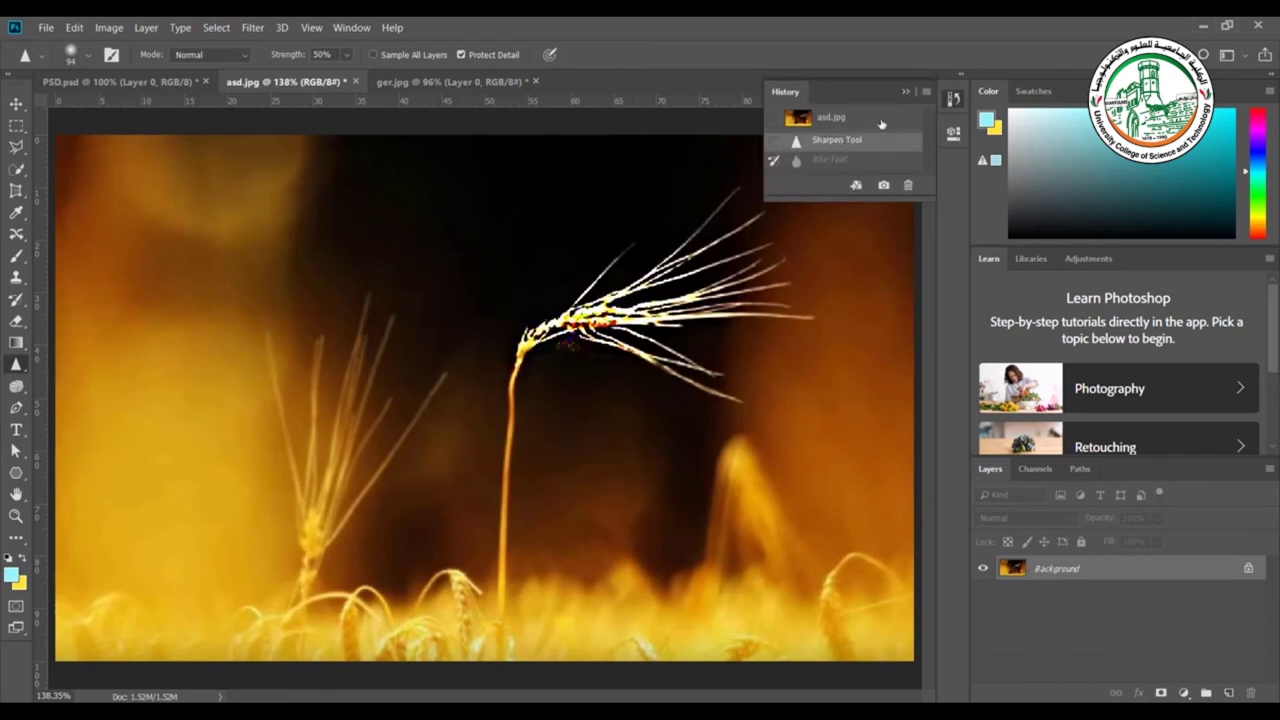
left_click(906, 92)
Switch to ger.jpg, reduce the Sharpen brush size to 45 px and sharpen the castle's central blue spire and the turret above it
left_click(498, 84)
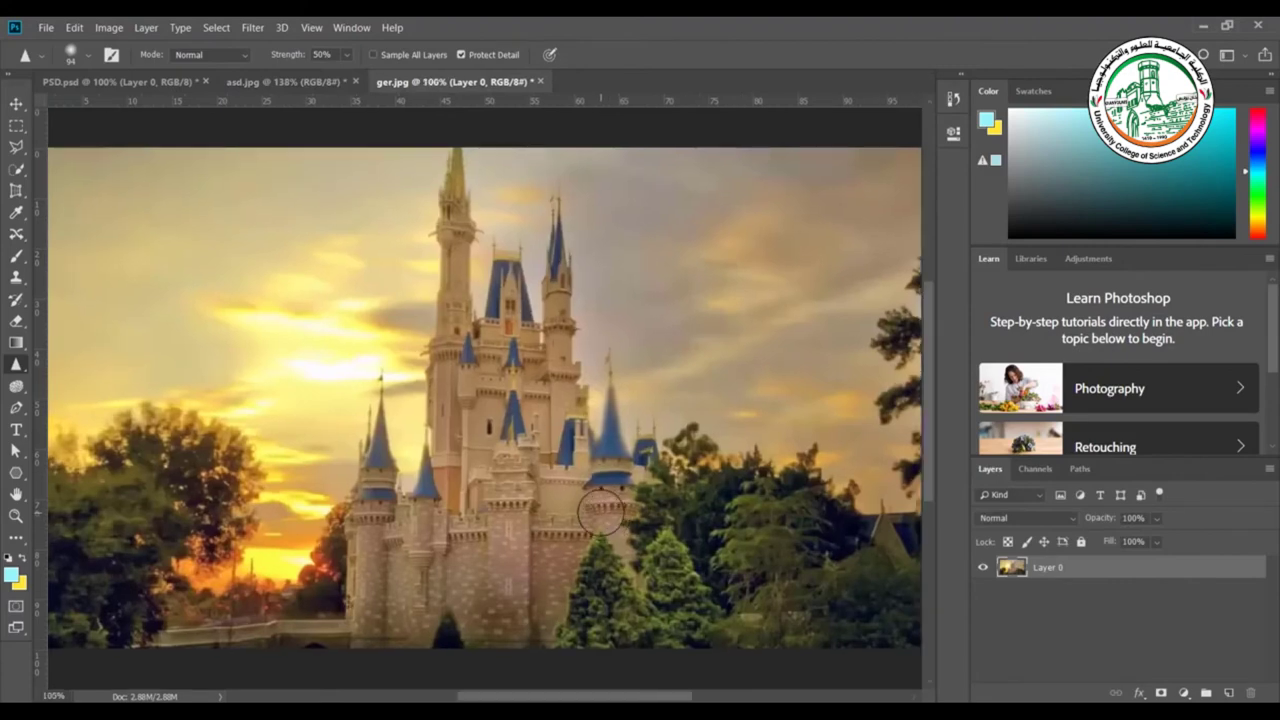
key("ctrl+plus")
key("ctrl+plus")
key("ctrl+plus")
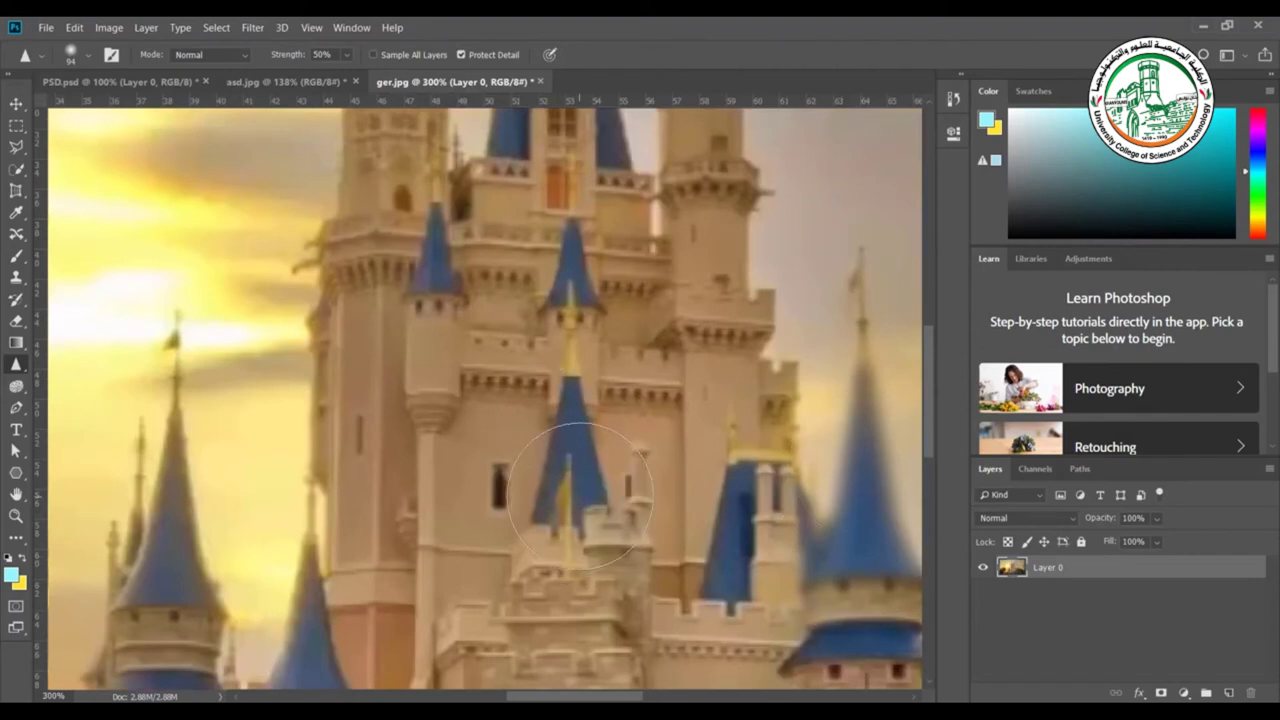
left_click(87, 62)
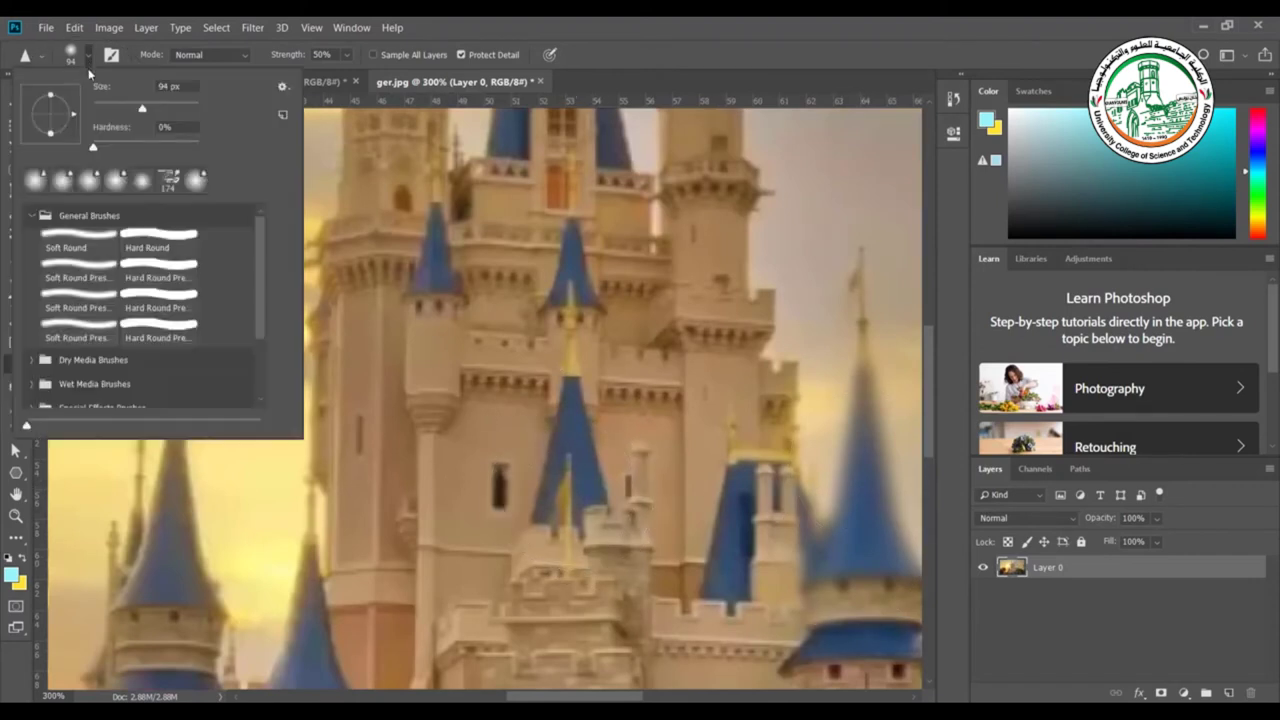
left_click_drag(131, 109, 116, 108)
left_click(321, 108)
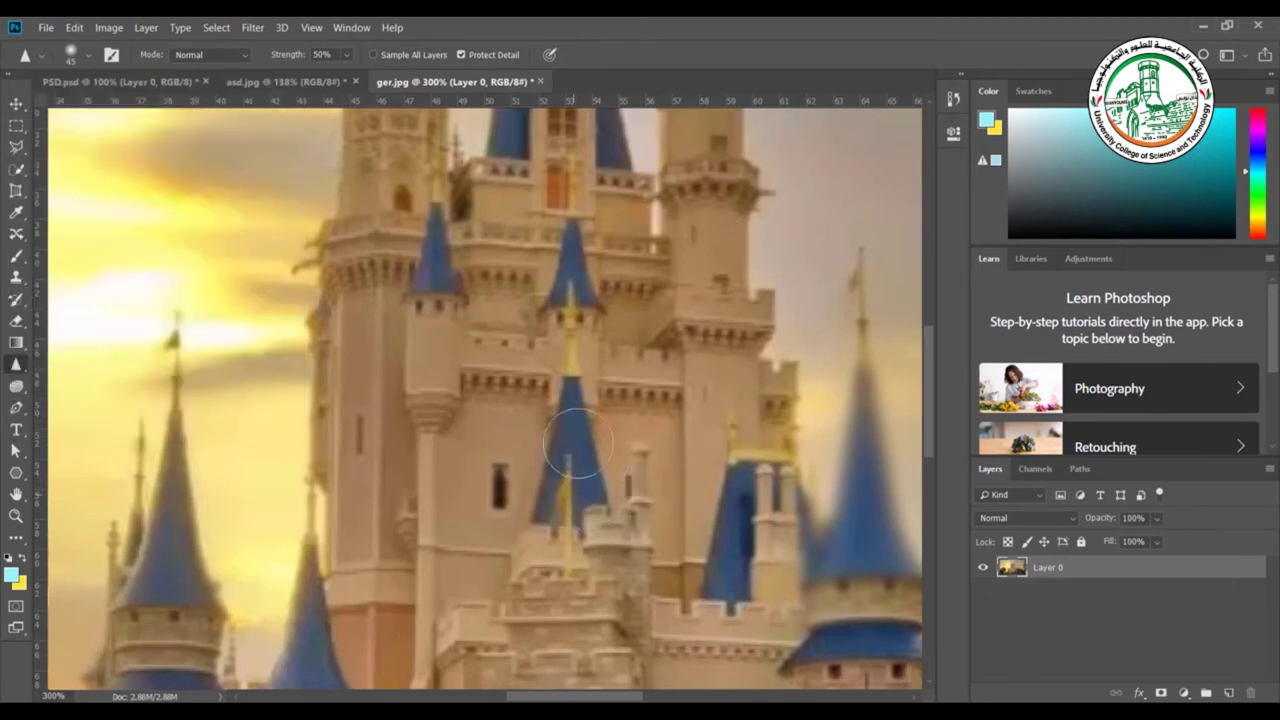
mouse_move(570, 450)
left_mouse_down()
mouse_move(582, 377)
mouse_move(564, 523)
mouse_move(572, 398)
mouse_move(580, 483)
mouse_move(578, 390)
mouse_move(586, 529)
mouse_move(600, 412)
left_mouse_up()
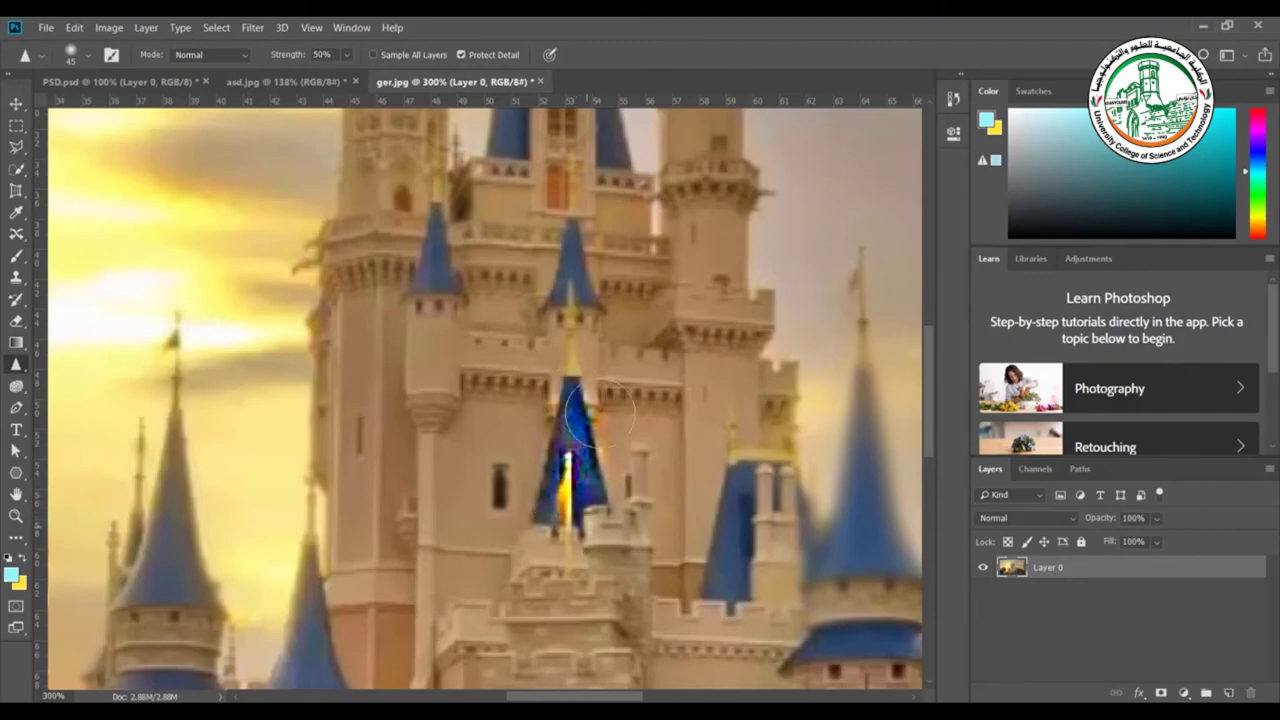
mouse_move(552, 523)
left_mouse_down()
mouse_move(566, 346)
mouse_move(576, 469)
mouse_move(578, 270)
mouse_move(583, 382)
mouse_move(572, 303)
mouse_move(570, 347)
left_mouse_up()
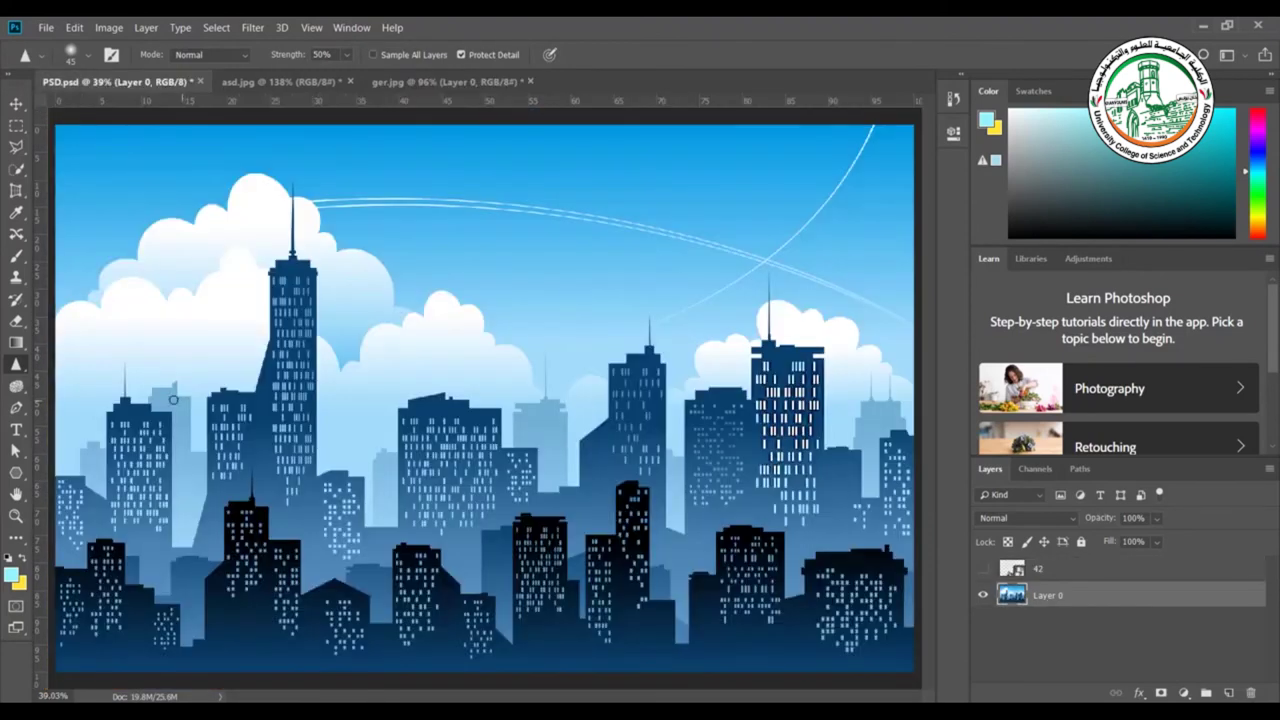
Switch to the Smudge Tool and smear the antenna and rooftop of the tallest skyscraper in PSD.psd
right_click(13, 370)
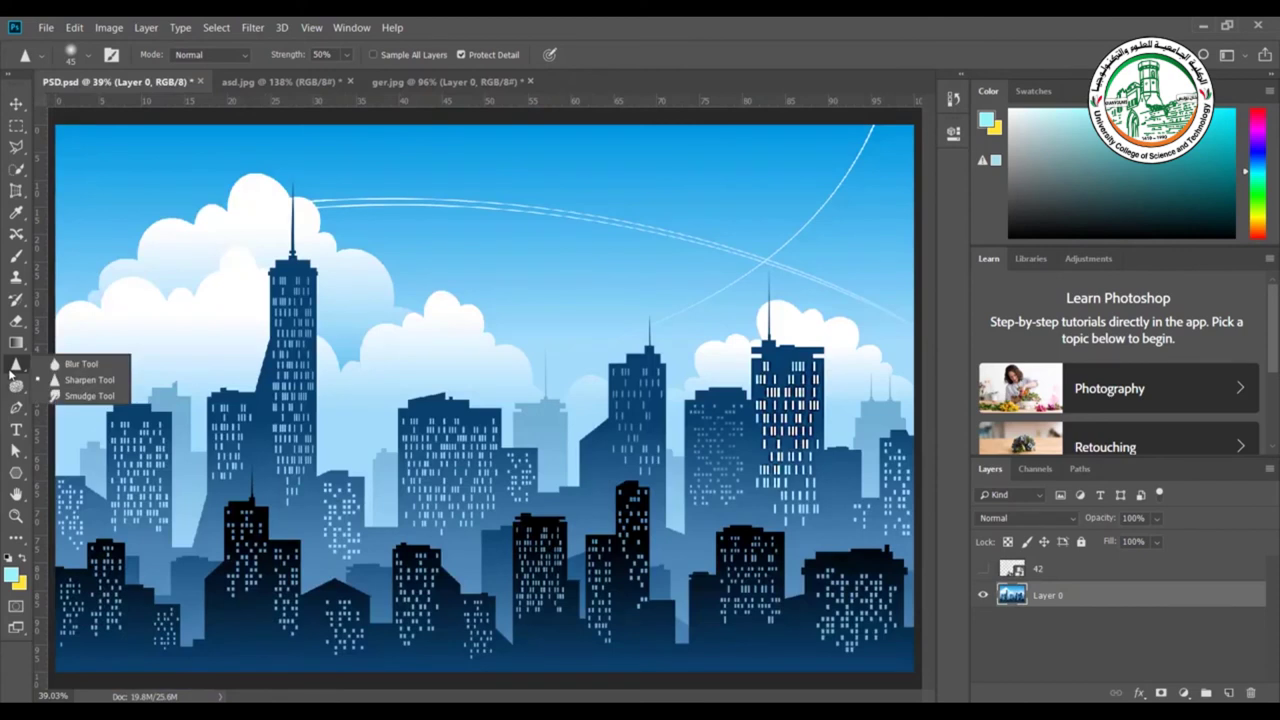
left_click(82, 396)
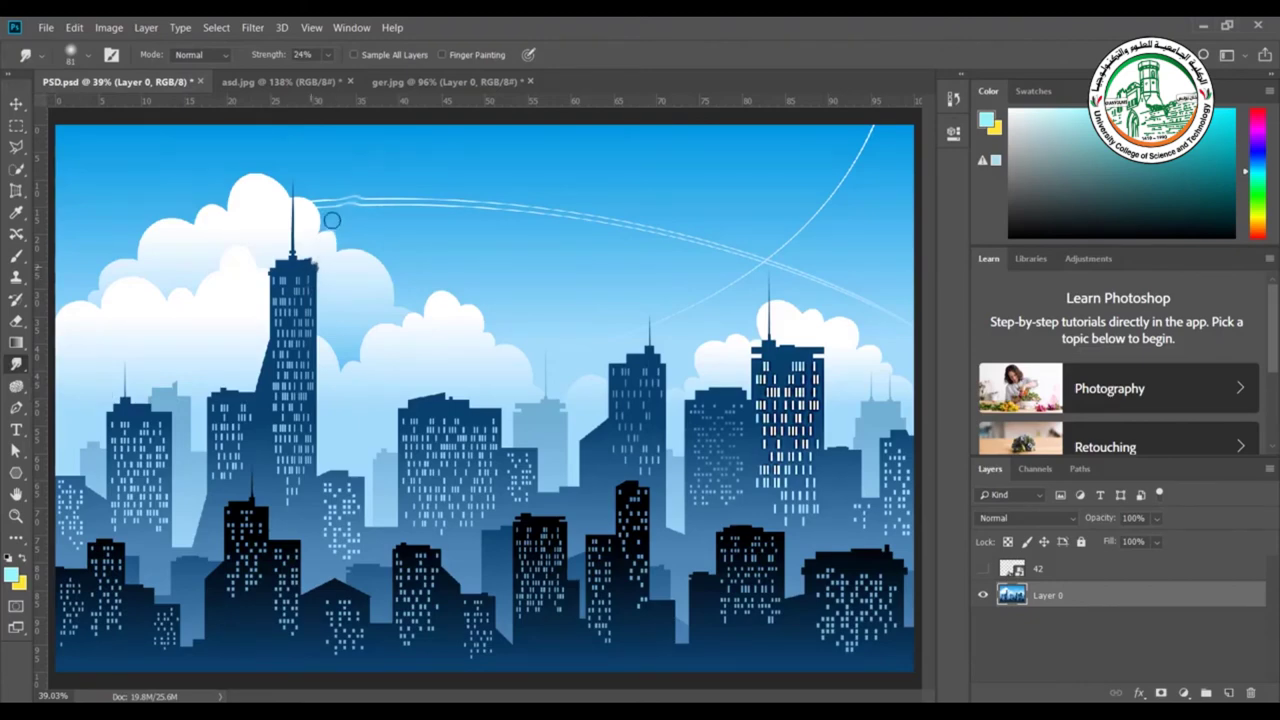
key("ctrl+plus")
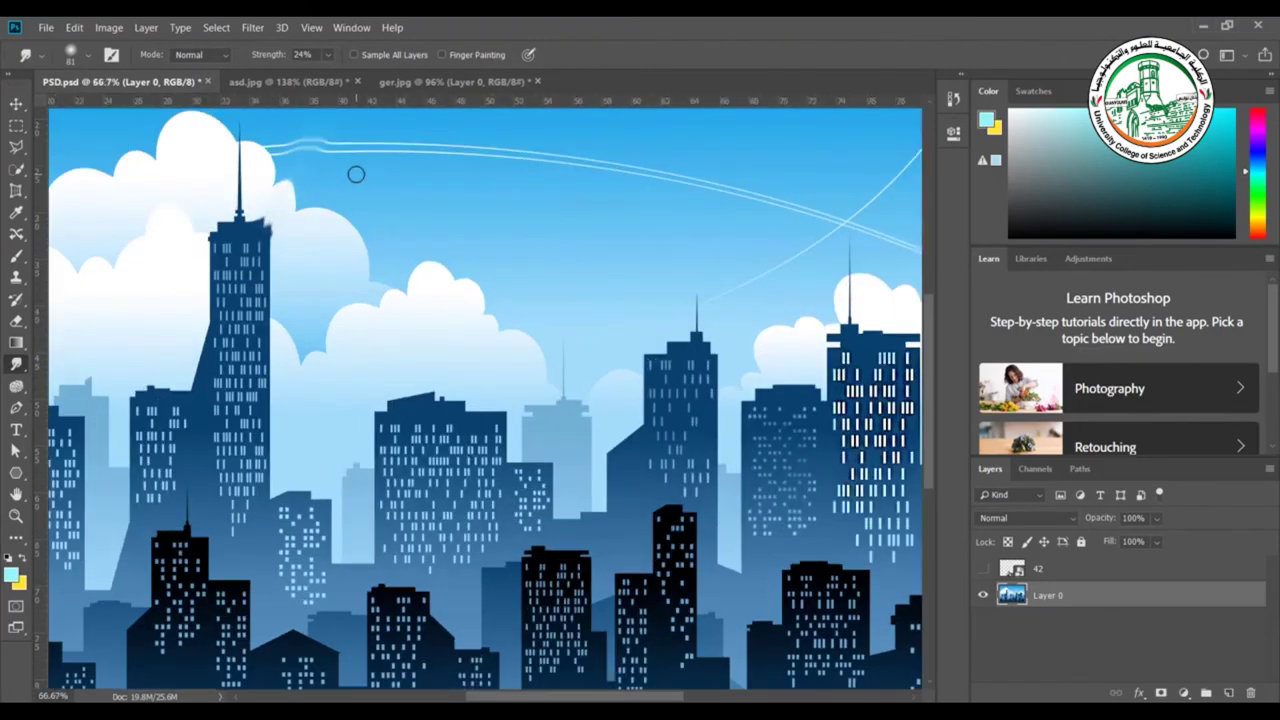
key("ctrl+plus")
mouse_move(169, 193)
left_mouse_down()
mouse_move(249, 326)
mouse_move(303, 455)
left_mouse_up()
left_click_drag(312, 375, 357, 215)
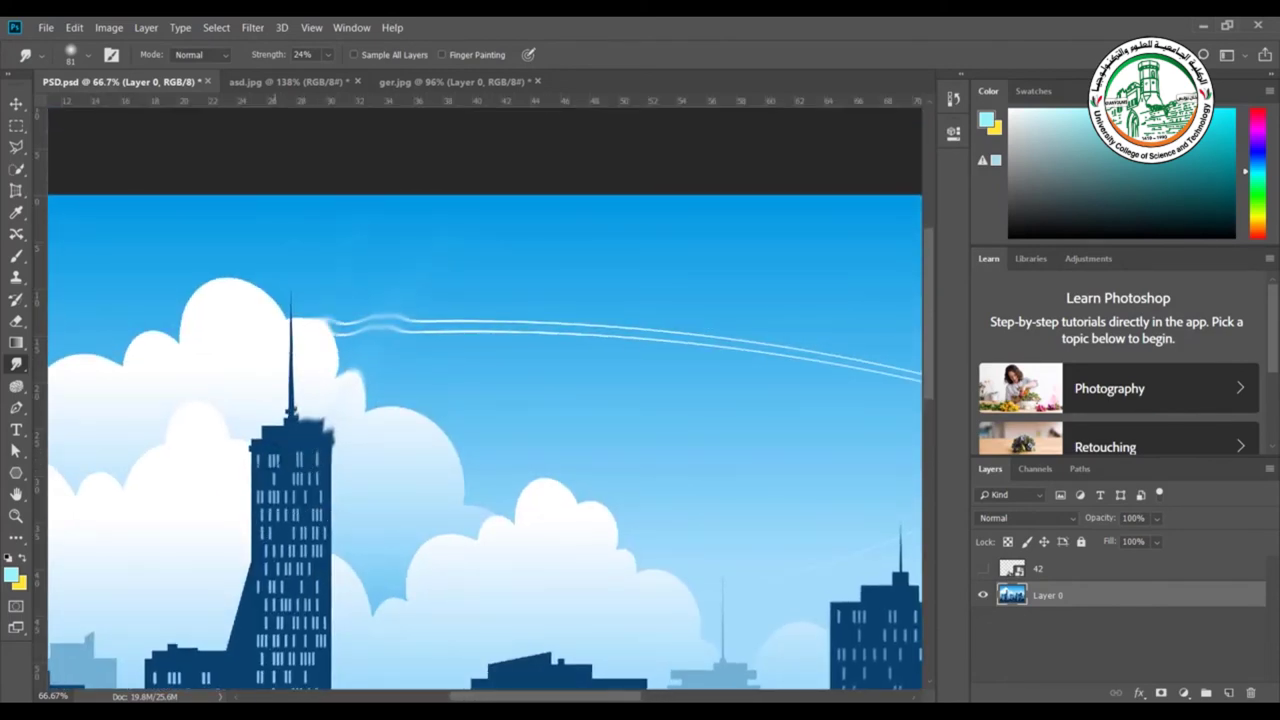
left_click_drag(296, 328, 287, 412)
mouse_move(308, 220)
left_mouse_down()
mouse_move(240, 443)
mouse_move(314, 167)
left_mouse_up()
left_click_drag(281, 434, 316, 169)
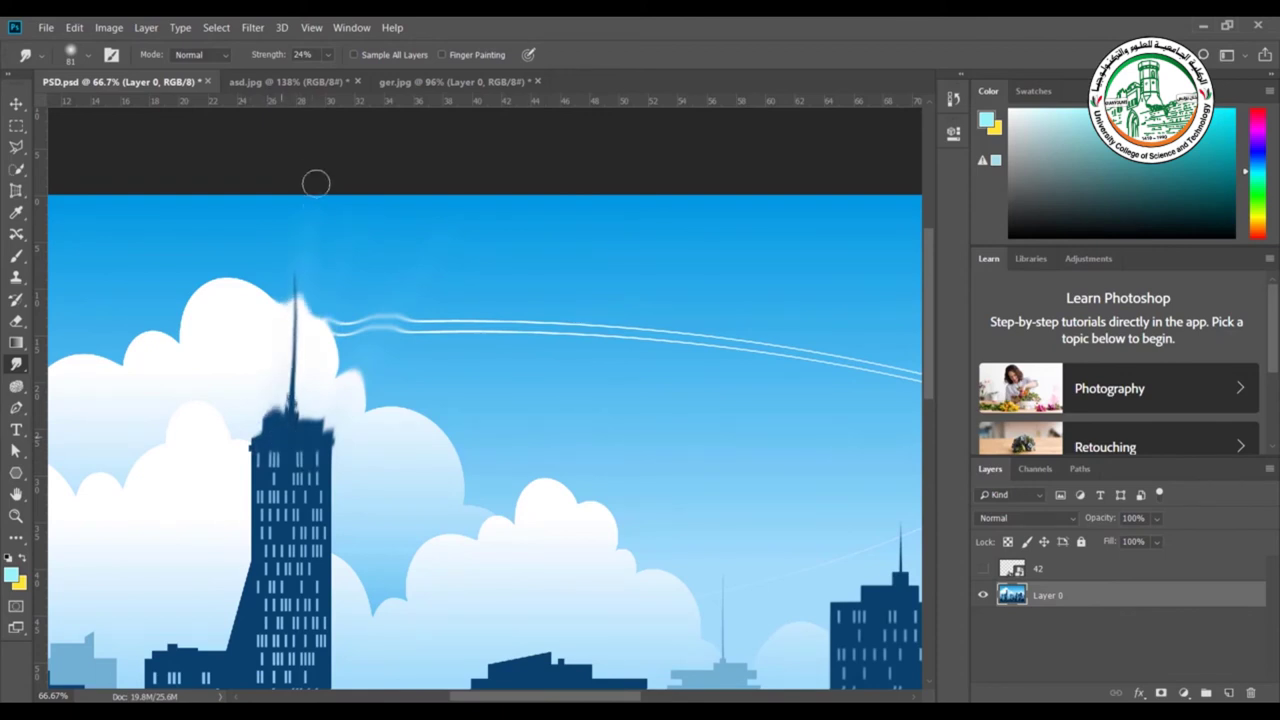
Smudge the windowed facade of the tallest skyscraper outward toward the neighbouring white cloud
mouse_move(285, 390)
left_mouse_down()
mouse_move(296, 314)
mouse_move(350, 422)
mouse_move(243, 572)
left_mouse_up()
left_click_drag(319, 563, 115, 541)
left_click_drag(278, 595, 195, 483)
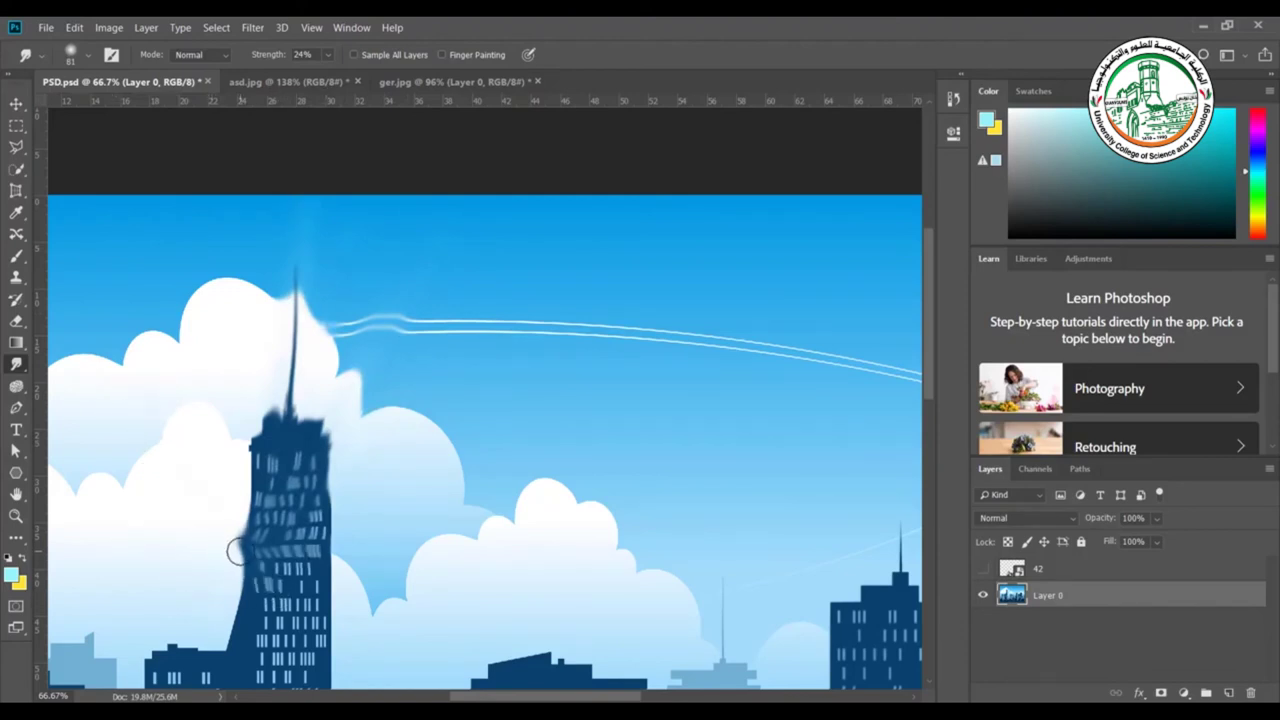
mouse_move(205, 380)
left_mouse_down()
mouse_move(302, 521)
mouse_move(166, 411)
left_mouse_up()
mouse_move(229, 480)
left_mouse_down()
mouse_move(190, 457)
mouse_move(257, 542)
mouse_move(177, 425)
left_mouse_up()
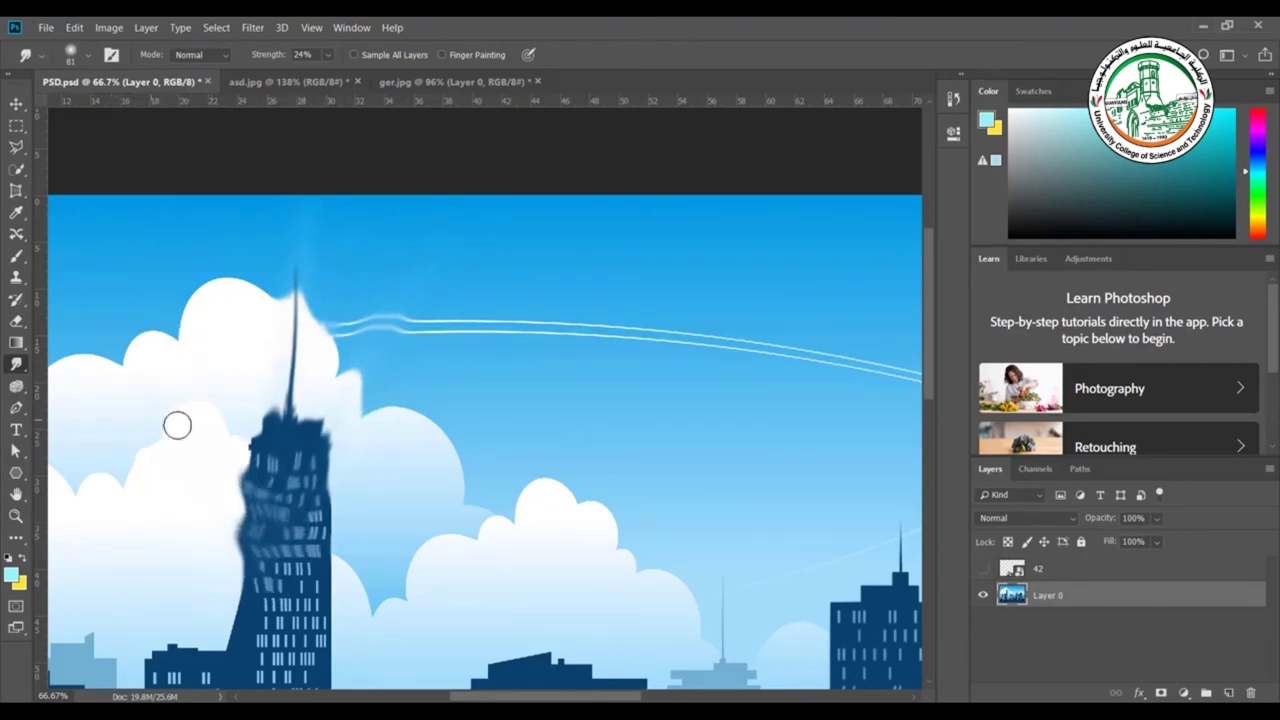
Switch to asd.jpg and smudge the upright wheat ear beside the bent one so its bristles become wavy
left_click(281, 80)
left_click_drag(312, 566, 306, 362)
left_click_drag(310, 491, 82, 336)
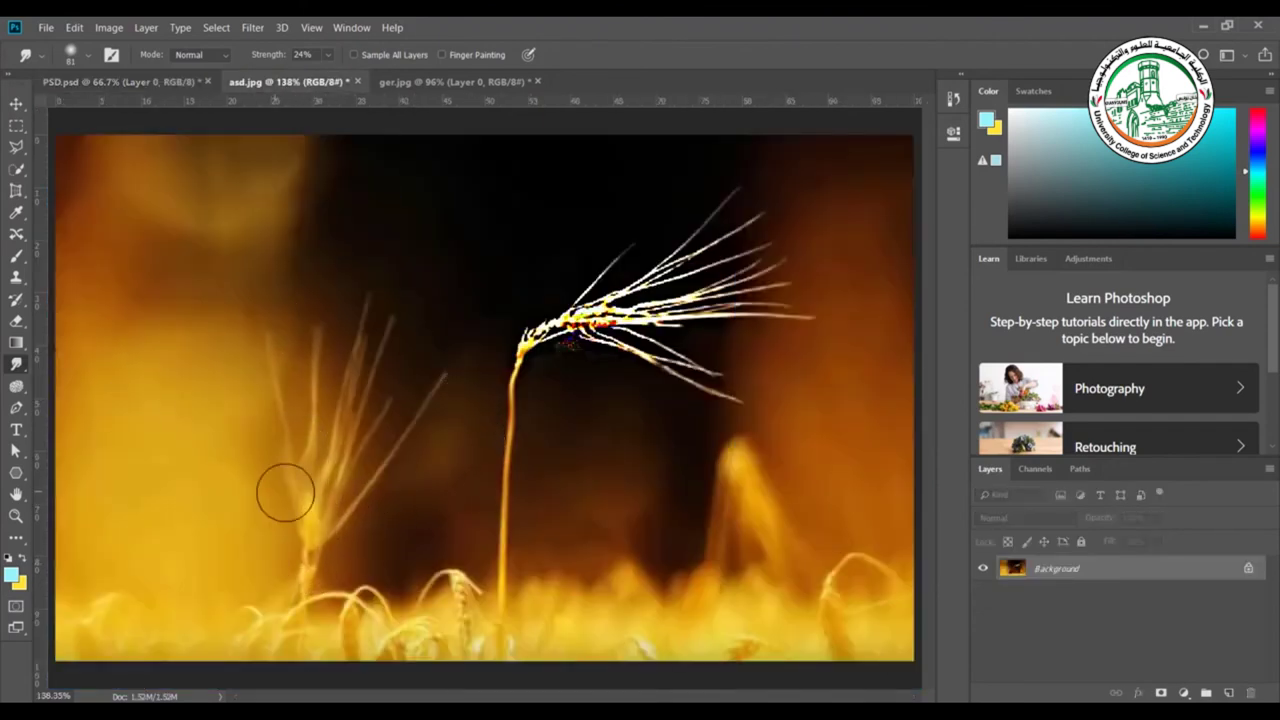
left_click_drag(339, 473, 174, 320)
mouse_move(337, 445)
left_mouse_down()
mouse_move(370, 404)
mouse_move(383, 409)
mouse_move(355, 383)
mouse_move(484, 240)
mouse_move(408, 377)
mouse_move(366, 411)
mouse_move(408, 500)
mouse_move(377, 508)
mouse_move(330, 479)
mouse_move(387, 595)
mouse_move(369, 457)
mouse_move(426, 476)
mouse_move(359, 427)
mouse_move(430, 402)
mouse_move(358, 397)
mouse_move(355, 373)
mouse_move(454, 333)
mouse_move(328, 436)
mouse_move(297, 361)
mouse_move(337, 369)
mouse_move(377, 458)
mouse_move(363, 468)
mouse_move(299, 448)
mouse_move(278, 469)
mouse_move(314, 499)
left_mouse_up()
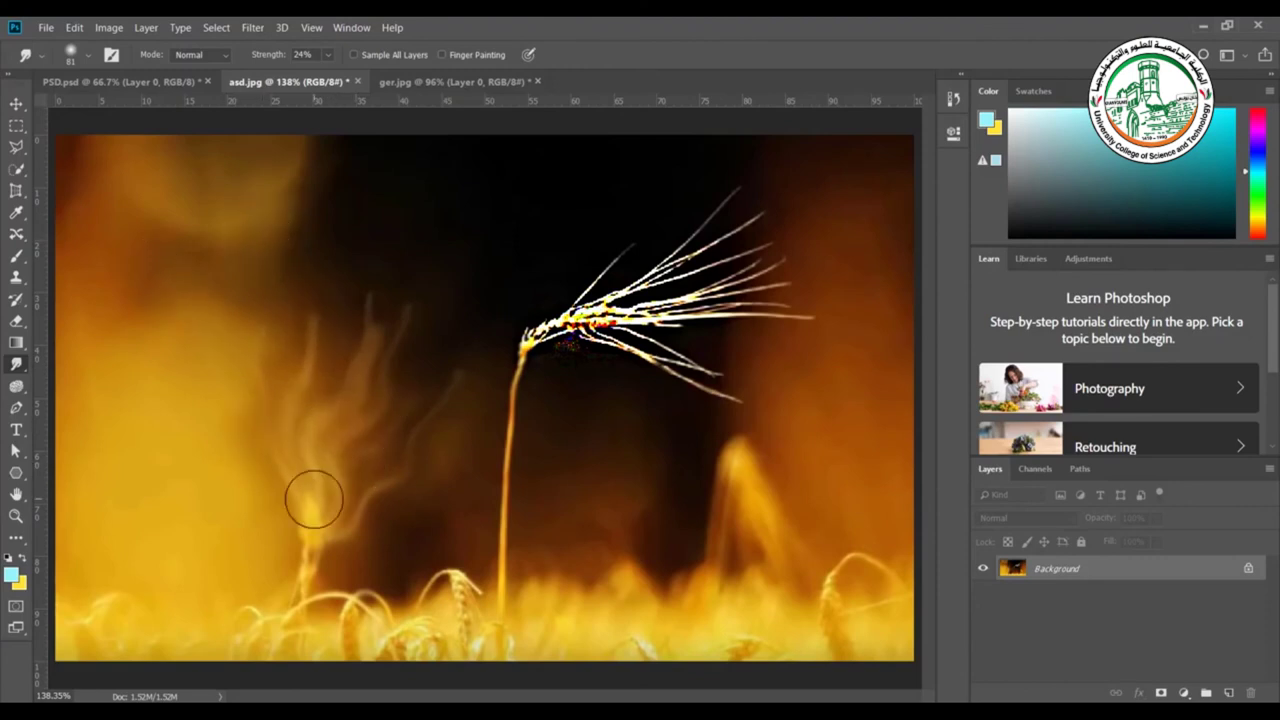
Switch to ger.jpg and smudge the small blue castle spire, then the outer tower and the adjoining sunset-lit tree
left_click(448, 88)
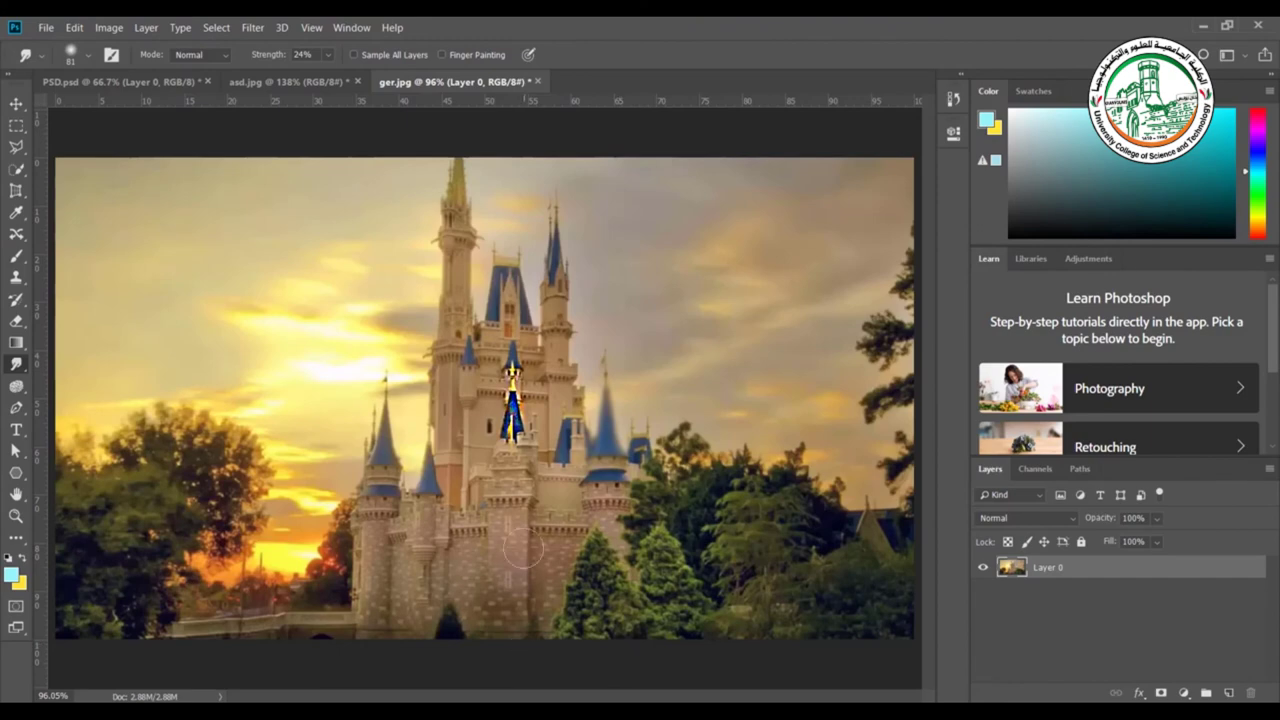
key("ctrl+plus")
key("ctrl+plus")
key("ctrl+plus")
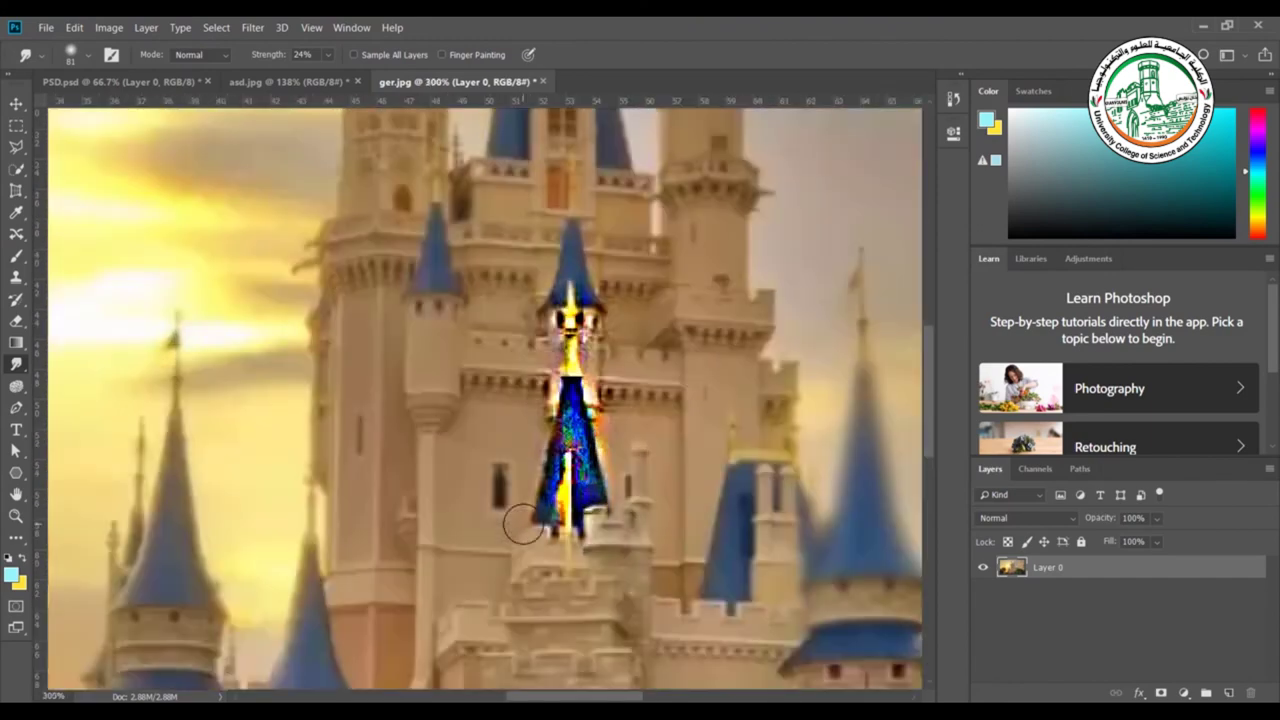
left_click_drag(414, 492, 520, 301)
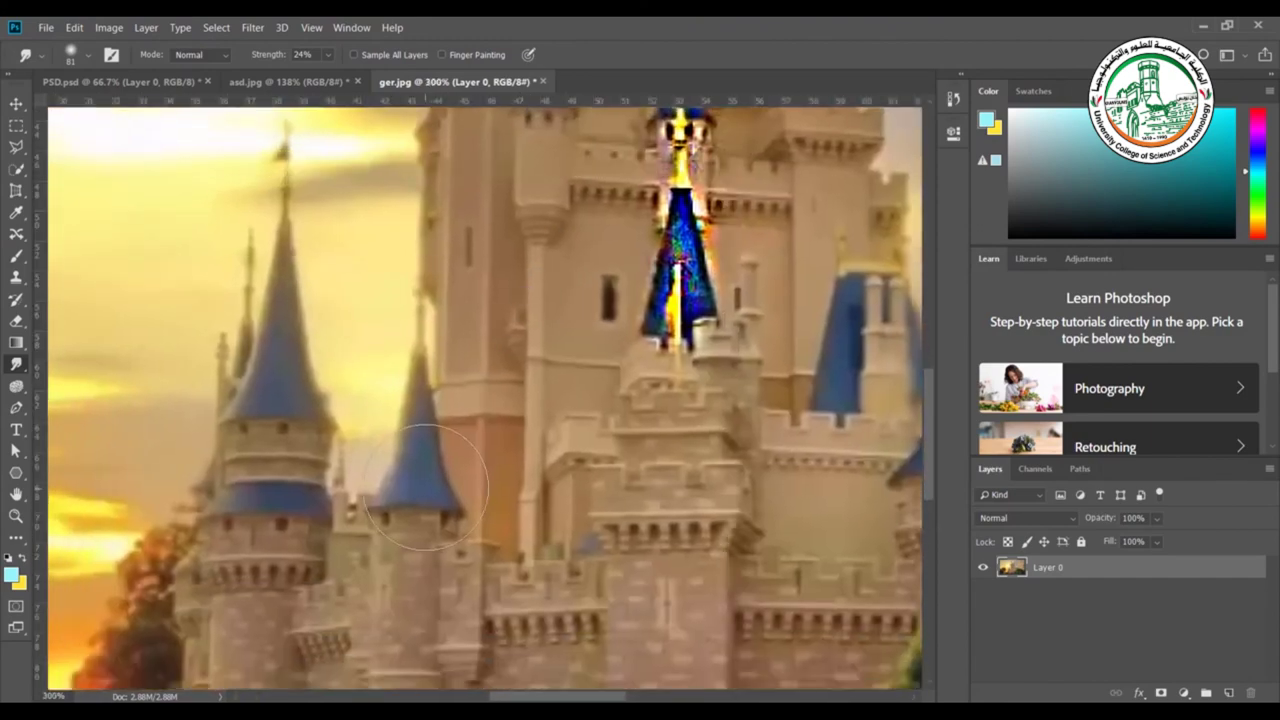
mouse_move(431, 430)
left_mouse_down()
mouse_move(501, 265)
mouse_move(421, 397)
mouse_move(468, 262)
mouse_move(500, 206)
mouse_move(463, 322)
mouse_move(518, 200)
mouse_move(427, 435)
mouse_move(400, 253)
mouse_move(409, 405)
mouse_move(352, 145)
mouse_move(428, 441)
mouse_move(353, 312)
mouse_move(405, 428)
mouse_move(401, 308)
mouse_move(399, 421)
mouse_move(390, 387)
mouse_move(550, 244)
mouse_move(594, 177)
left_mouse_up()
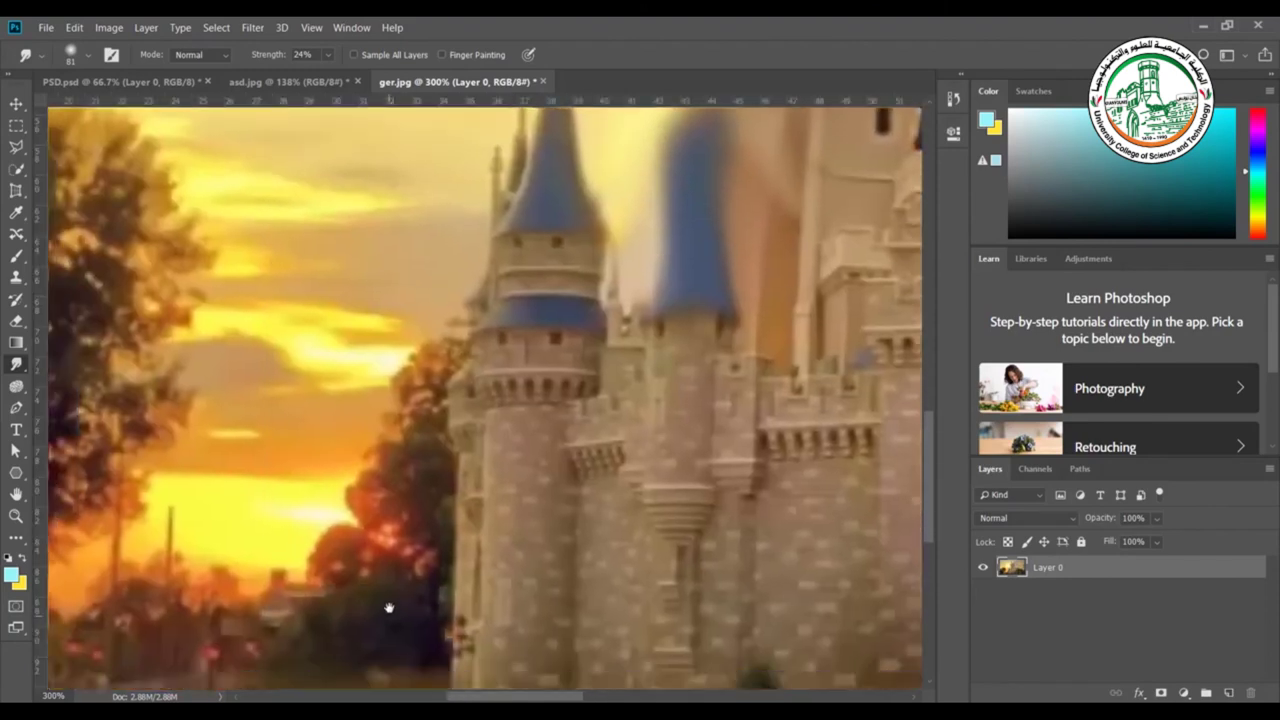
mouse_move(400, 543)
left_mouse_down()
mouse_move(386, 125)
mouse_move(432, 332)
mouse_move(479, 457)
mouse_move(391, 195)
mouse_move(425, 394)
mouse_move(498, 430)
mouse_move(474, 184)
mouse_move(419, 289)
mouse_move(466, 512)
mouse_move(380, 367)
mouse_move(458, 572)
mouse_move(418, 455)
mouse_move(440, 560)
mouse_move(259, 378)
mouse_move(483, 482)
mouse_move(461, 452)
mouse_move(371, 470)
mouse_move(378, 555)
mouse_move(271, 391)
left_mouse_up()
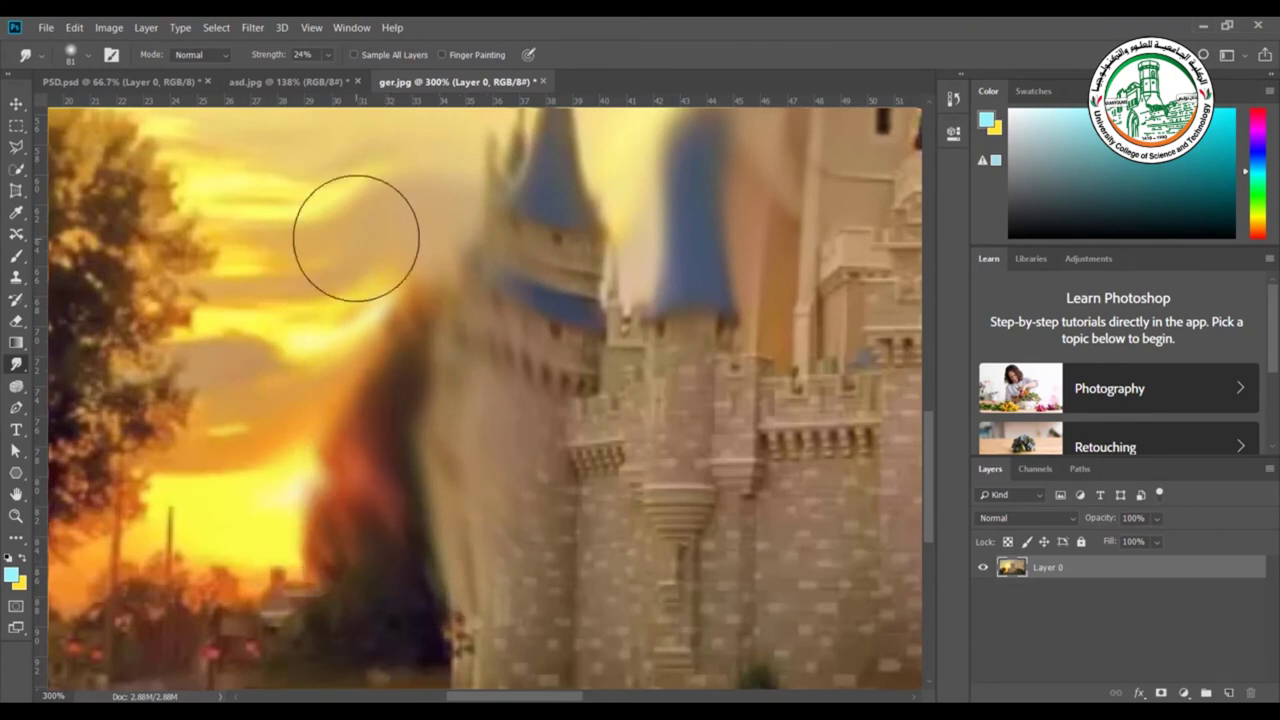
Smudge the sunset sky beside the outer castle tower in ger.jpg
left_click_drag(356, 238, 329, 220)
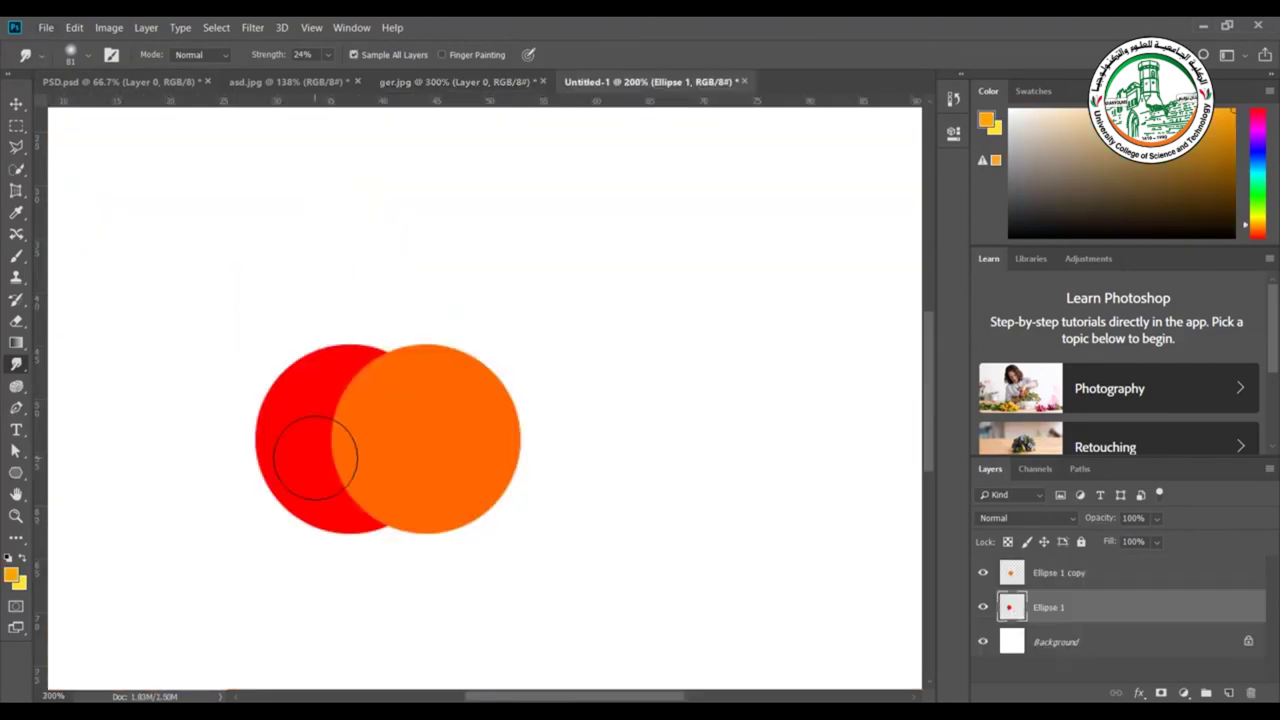
Set the smudge brush size to 37 px and soften the seam between the orange and red circles on the Ellipse 1 copy layer
left_click(89, 58)
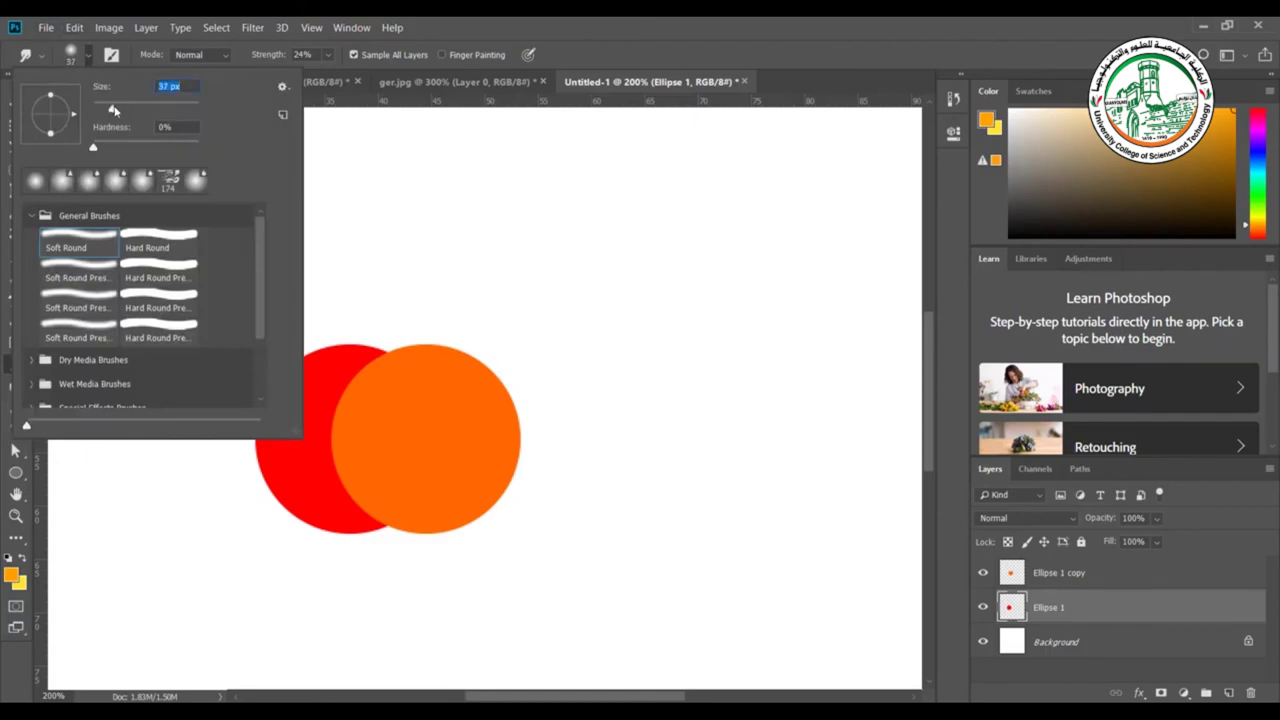
left_click(399, 453)
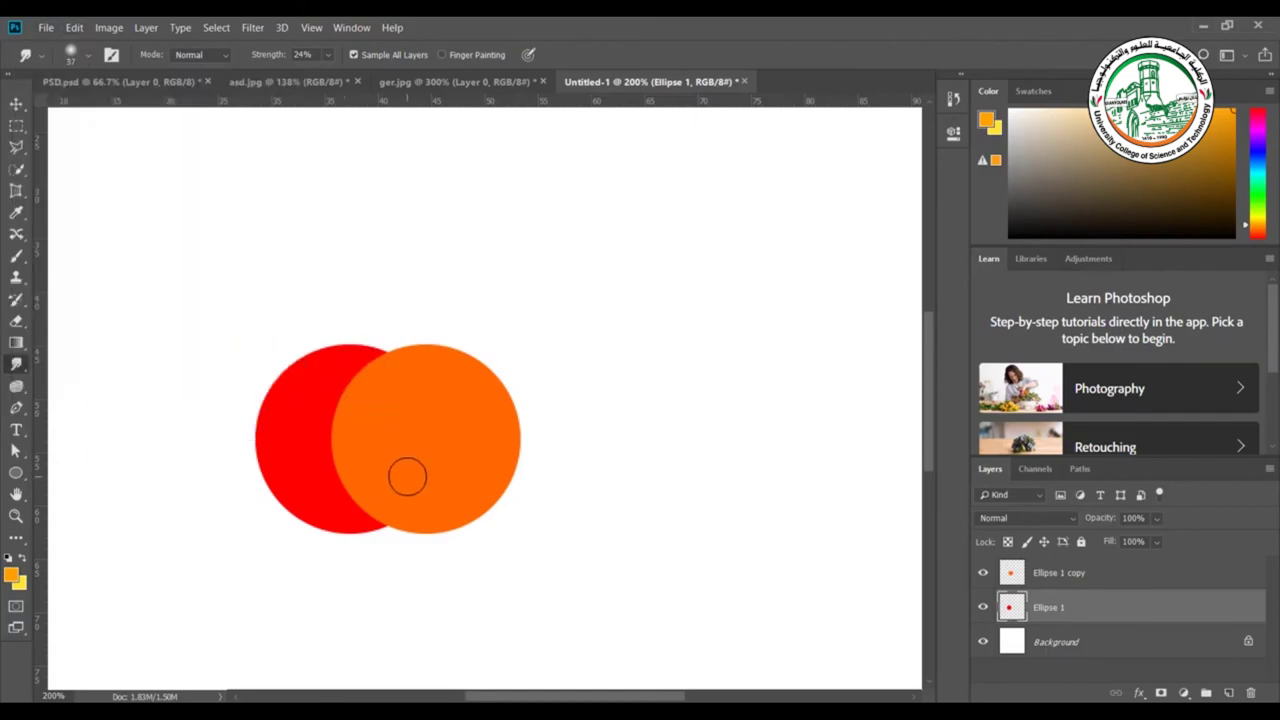
left_click(1048, 578)
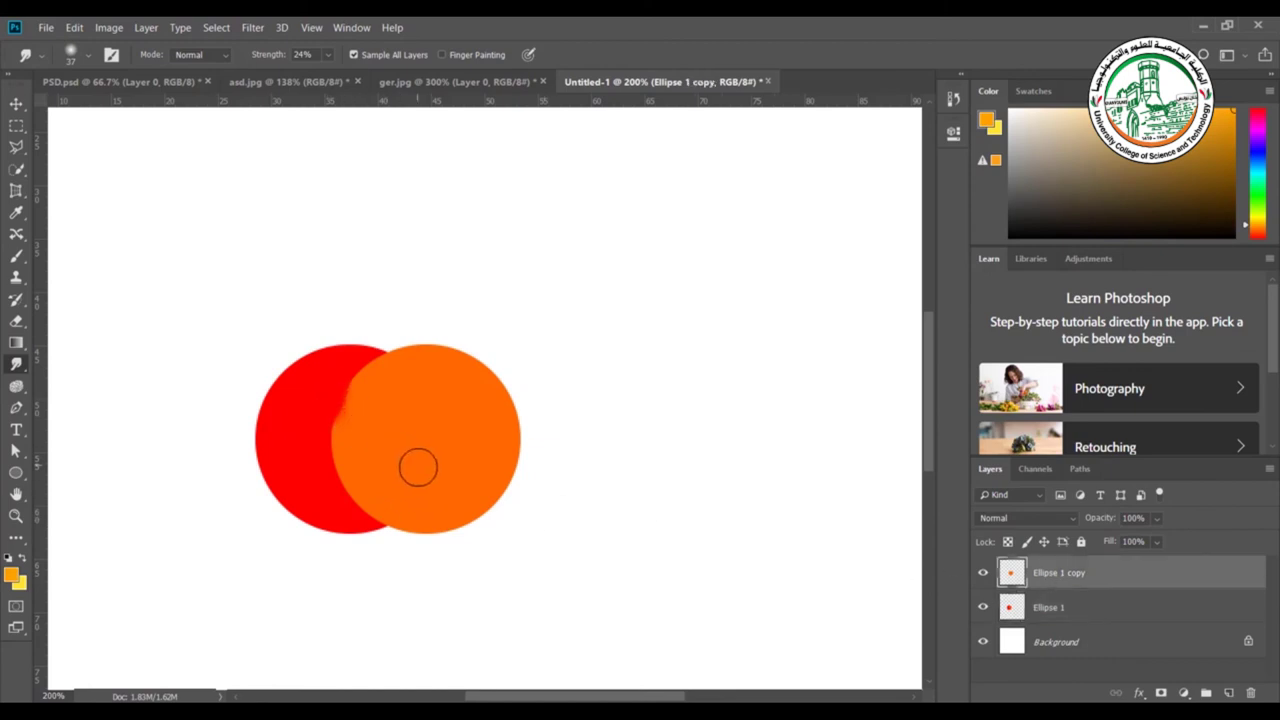
mouse_move(361, 367)
left_mouse_down()
mouse_move(380, 466)
mouse_move(332, 406)
mouse_move(369, 505)
left_mouse_up()
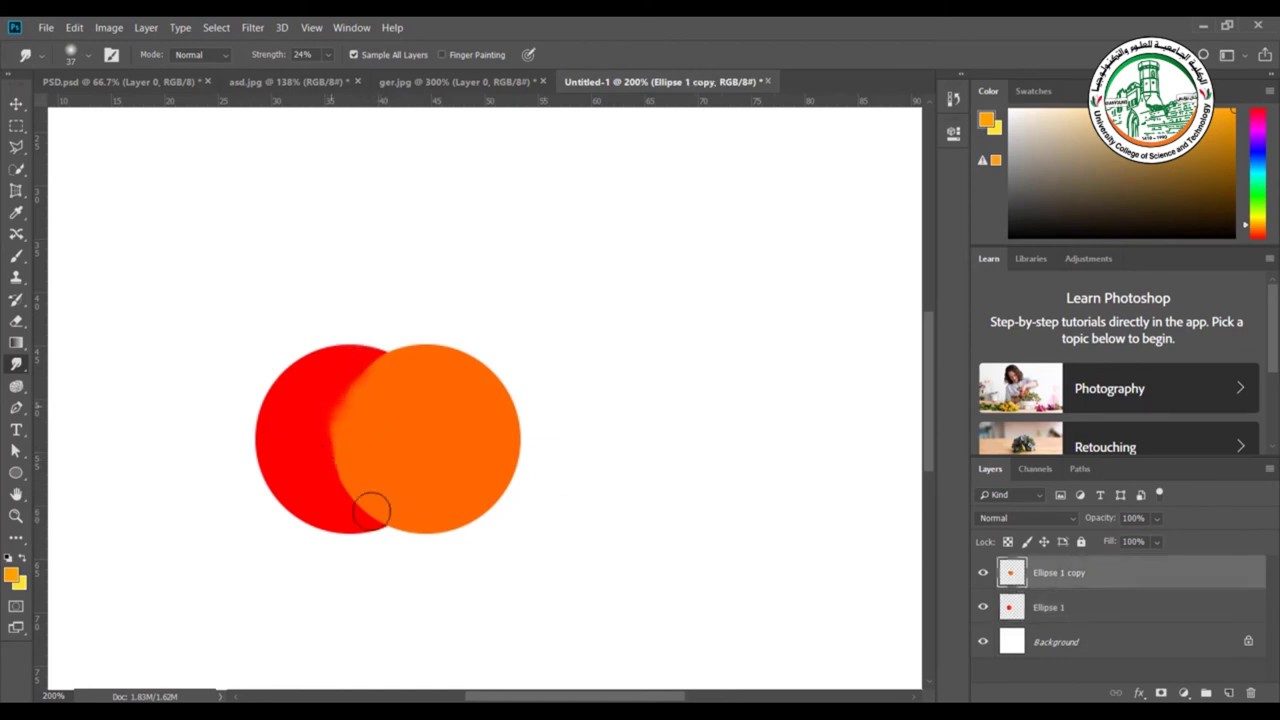
mouse_move(321, 408)
left_mouse_down()
mouse_move(390, 471)
mouse_move(352, 383)
mouse_move(309, 350)
mouse_move(428, 461)
mouse_move(352, 385)
mouse_move(404, 478)
left_mouse_up()
mouse_move(273, 404)
left_mouse_down()
mouse_move(383, 494)
mouse_move(327, 442)
mouse_move(409, 543)
left_mouse_up()
Smudge the upper parts of the red and orange circles upward to form a pointed flame shape
mouse_move(354, 309)
left_mouse_down()
mouse_move(392, 454)
mouse_move(292, 376)
mouse_move(307, 404)
mouse_move(425, 496)
mouse_move(295, 341)
mouse_move(428, 454)
mouse_move(267, 341)
mouse_move(390, 429)
mouse_move(340, 366)
left_mouse_up()
left_click_drag(396, 421, 389, 236)
mouse_move(358, 386)
left_mouse_down()
mouse_move(390, 286)
mouse_move(347, 248)
left_mouse_up()
mouse_move(385, 371)
left_mouse_down()
mouse_move(411, 429)
mouse_move(386, 246)
mouse_move(409, 371)
mouse_move(400, 386)
mouse_move(366, 280)
mouse_move(337, 400)
mouse_move(451, 337)
mouse_move(309, 291)
mouse_move(426, 423)
mouse_move(366, 380)
mouse_move(376, 196)
mouse_move(406, 374)
mouse_move(374, 403)
mouse_move(477, 349)
mouse_move(438, 413)
mouse_move(243, 332)
left_mouse_up()
left_click_drag(363, 457, 464, 207)
left_click_drag(394, 344, 411, 109)
left_click_drag(326, 360, 460, 46)
left_click_drag(347, 312, 492, 68)
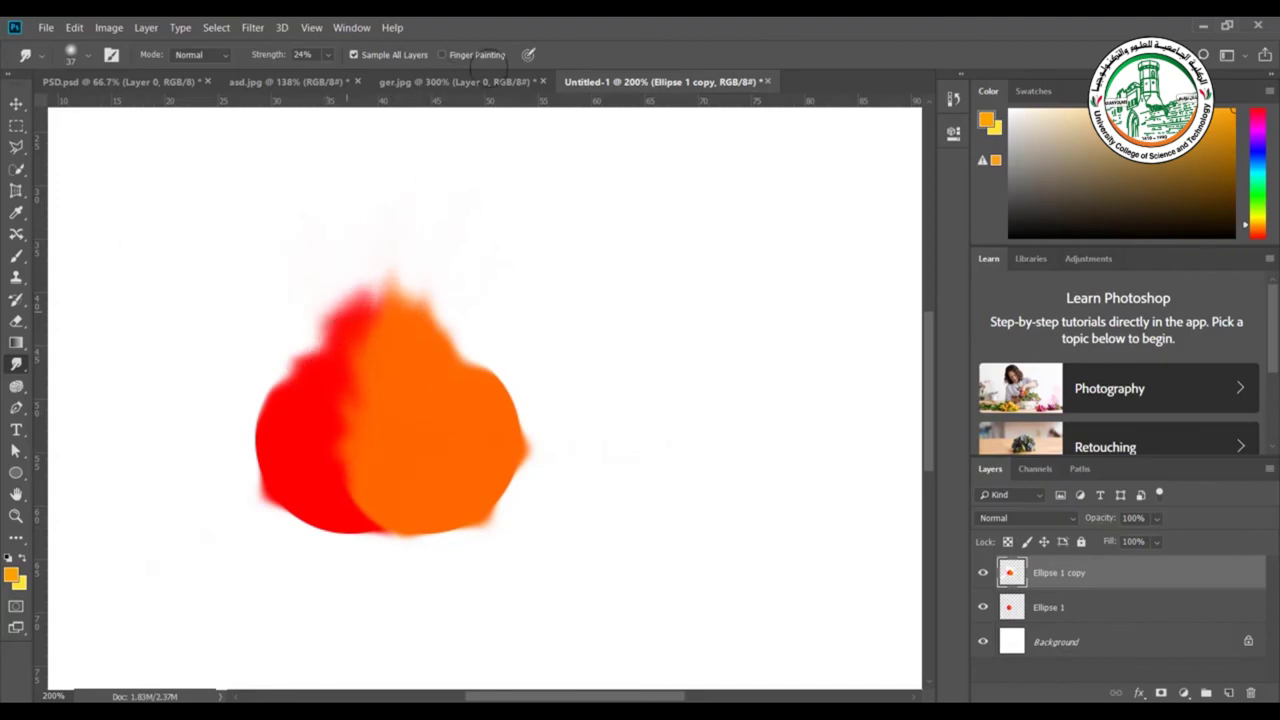
Smear the flame's tip further upward with repeated strokes so it becomes taller and more pointed
left_click_drag(388, 283, 475, 108)
left_click_drag(376, 173, 354, 22)
left_click_drag(372, 394, 448, 33)
left_click_drag(400, 362, 456, 262)
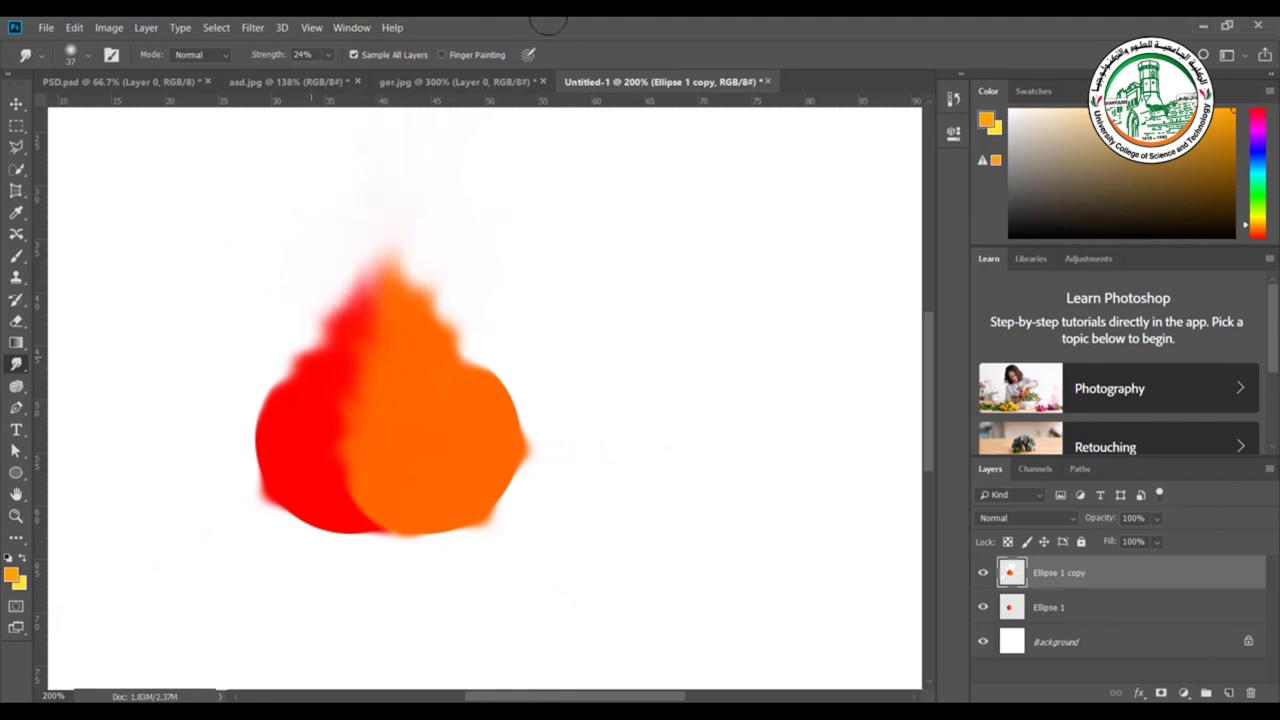
left_click_drag(361, 354, 383, 248)
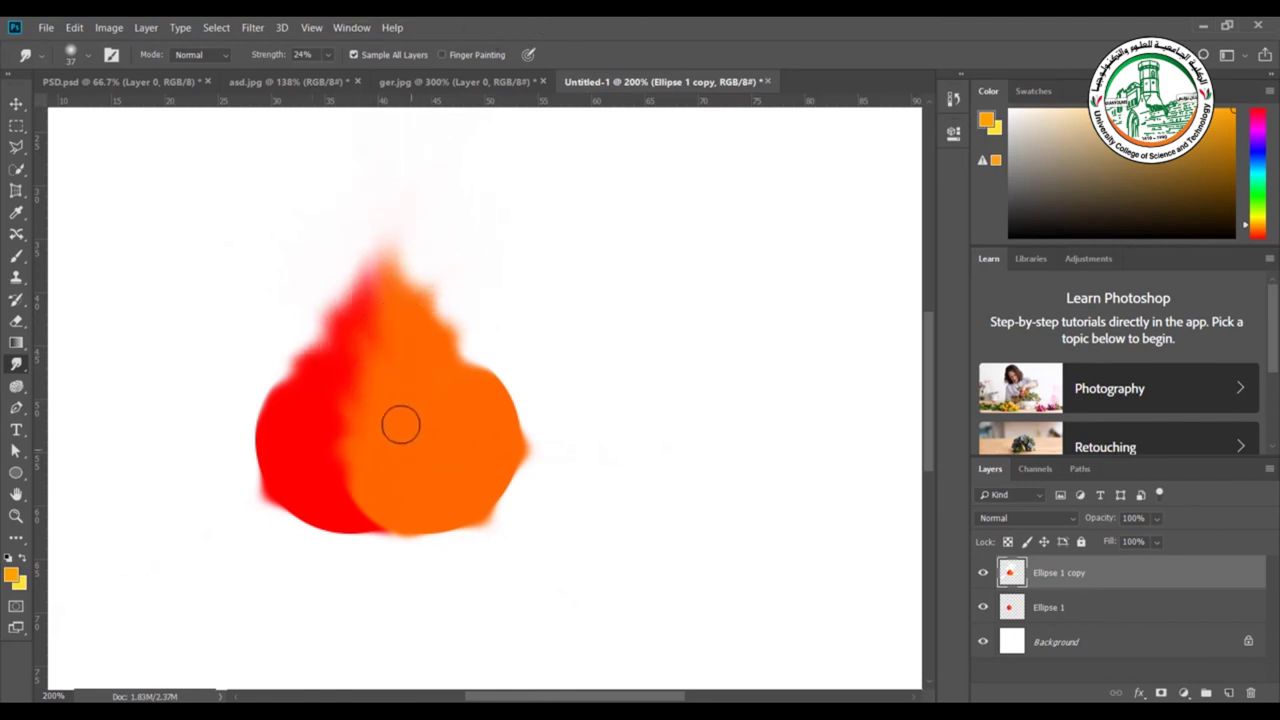
Blend the red and orange areas together along their seam in the upper part of the flame
mouse_move(387, 371)
left_mouse_down()
mouse_move(437, 248)
mouse_move(361, 405)
mouse_move(382, 288)
mouse_move(506, 240)
left_mouse_up()
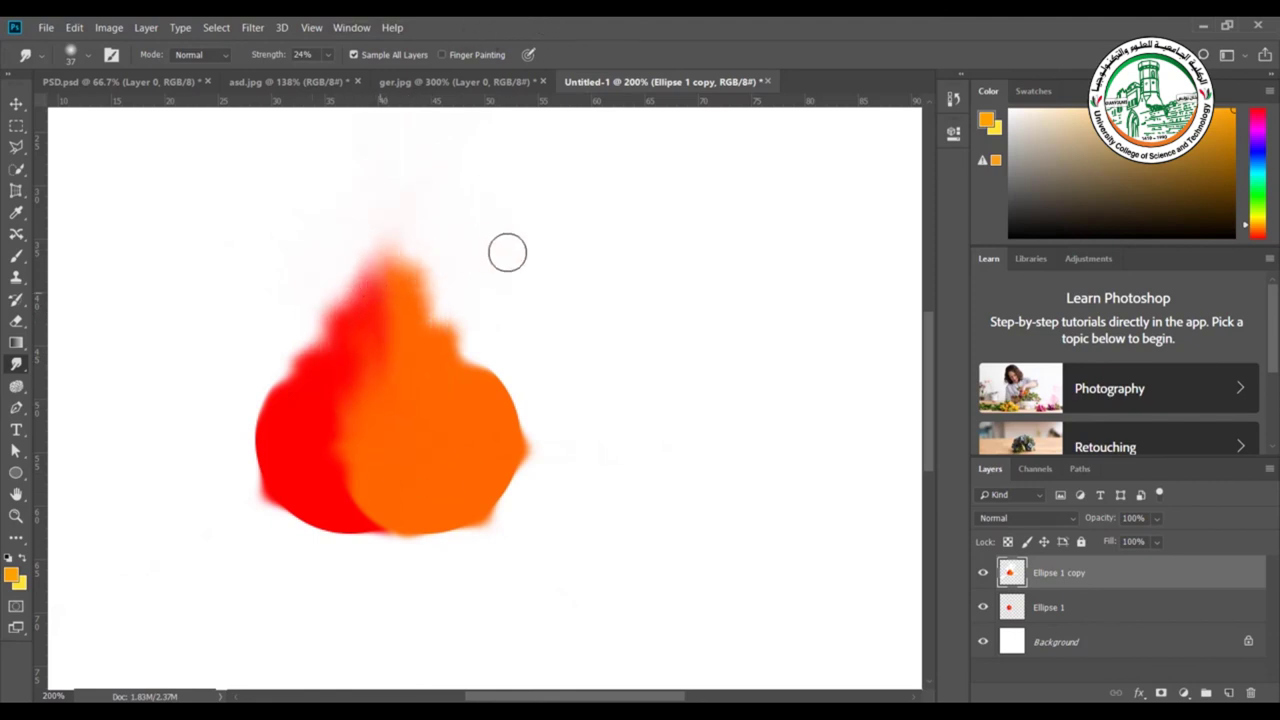
key("ctrl+plus")
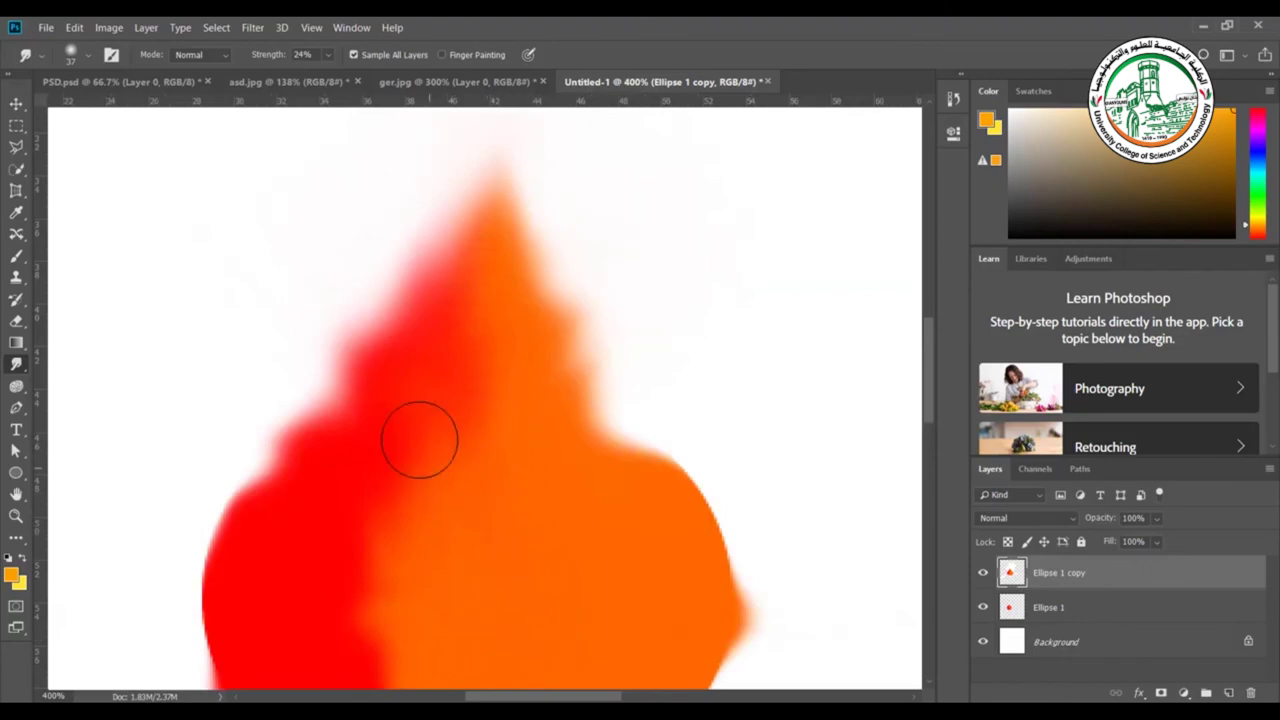
mouse_move(423, 403)
left_mouse_down()
mouse_move(429, 371)
mouse_move(483, 377)
mouse_move(473, 436)
left_mouse_up()
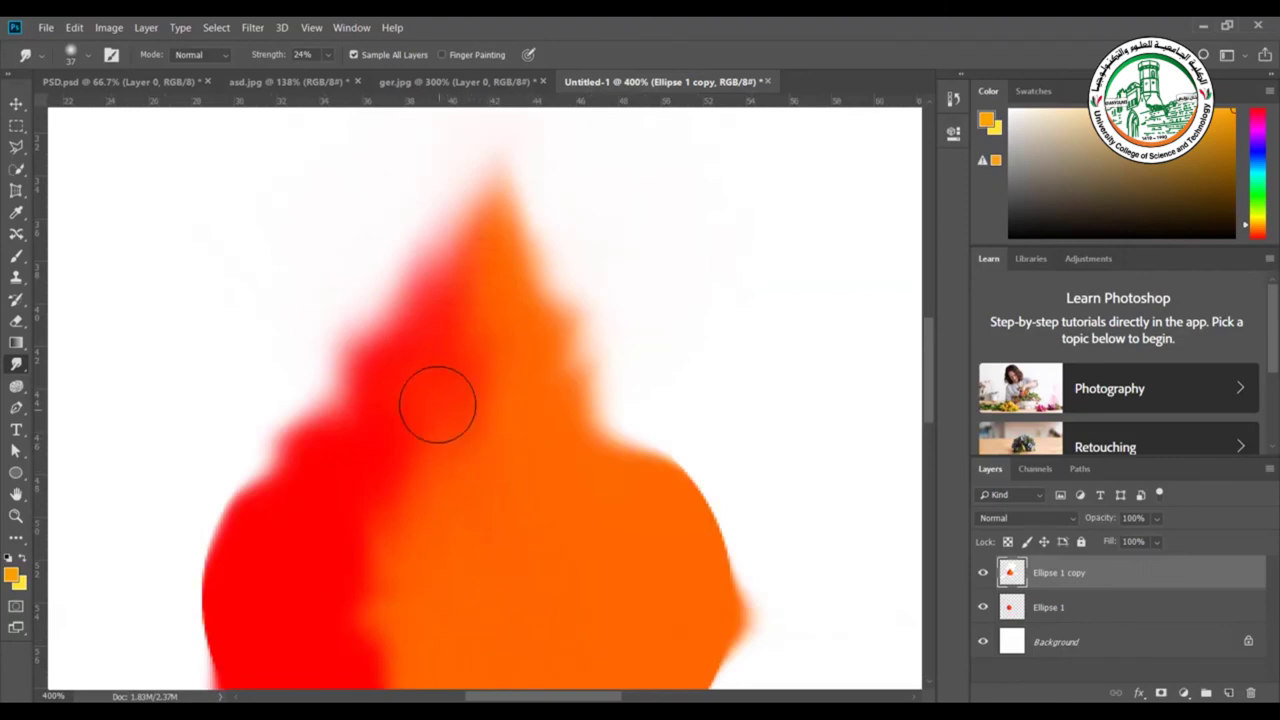